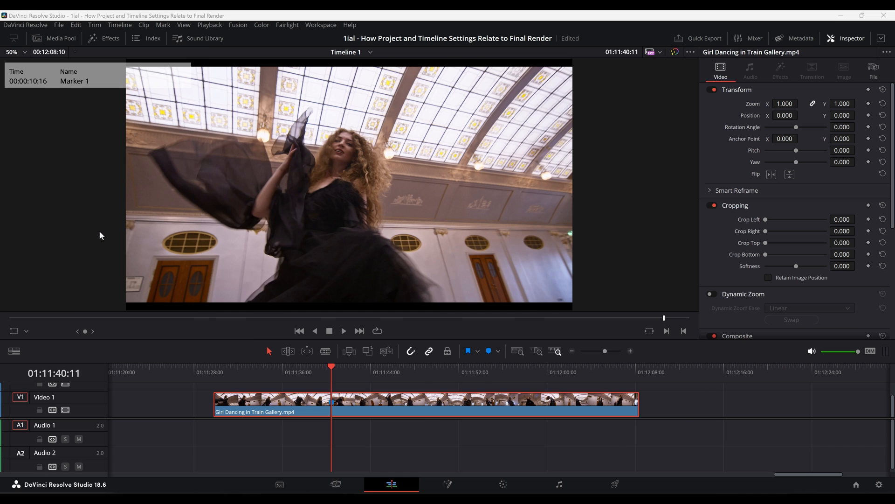
- Open the project settings to review the timeline resolution and frame rate, then close them
left_click(471, 114)
left_click(452, 186)
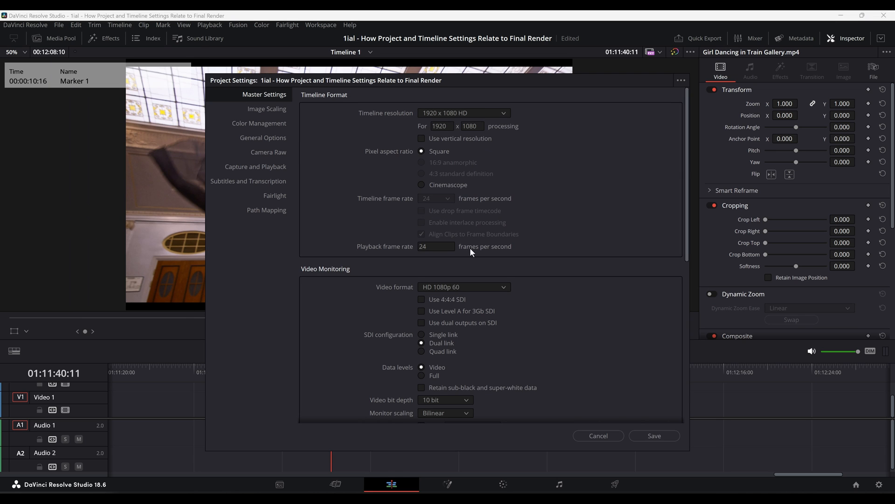
left_click(655, 435)
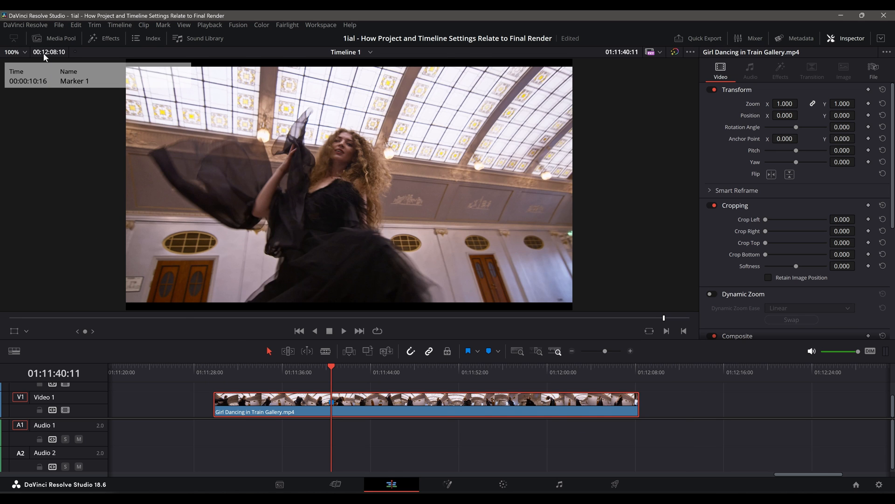
- Give Timeline 1 its own settings instead of the project's and set its resolution to 3840 x 2160 Ultra HD
left_click(51, 38)
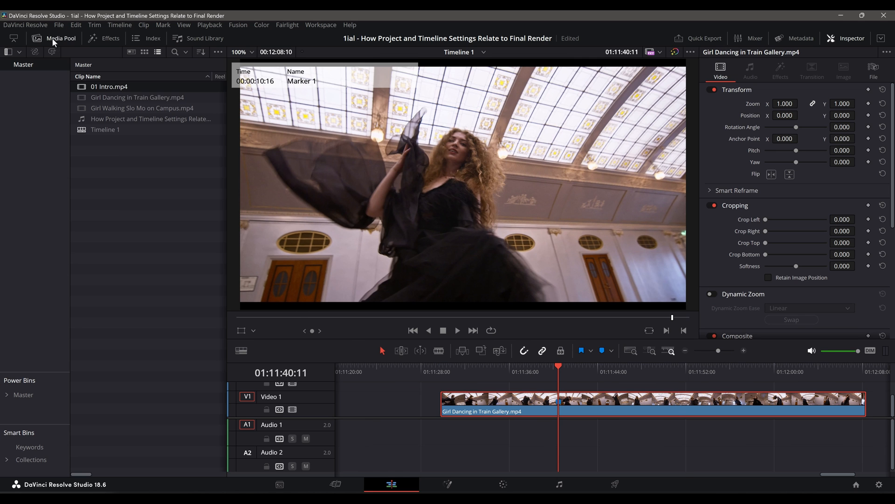
right_click(104, 128)
left_click(345, 140)
left_click(366, 341)
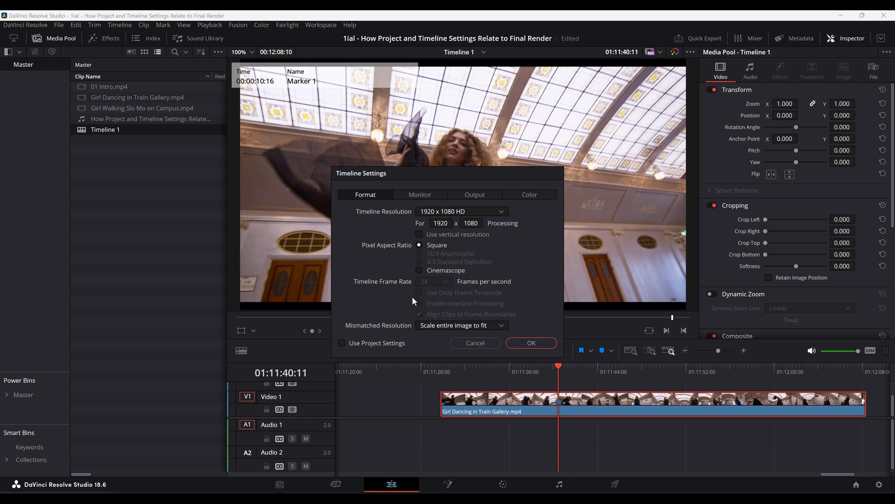
left_click(468, 211)
scroll(449, 279, "down", 3)
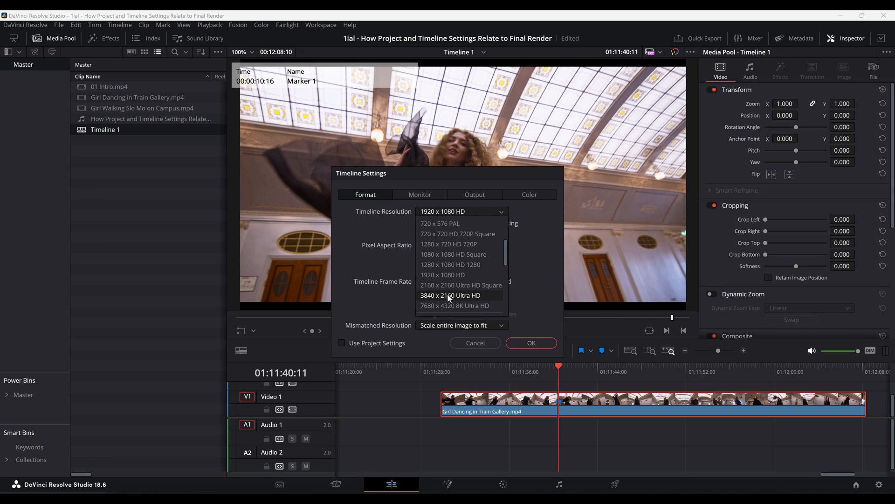
left_click(447, 293)
left_click(526, 341)
- On the Deliver page, set the render resolution to 3840 x 2160 Ultra HD and add the job to the render queue
key("shift+8")
left_click(119, 274)
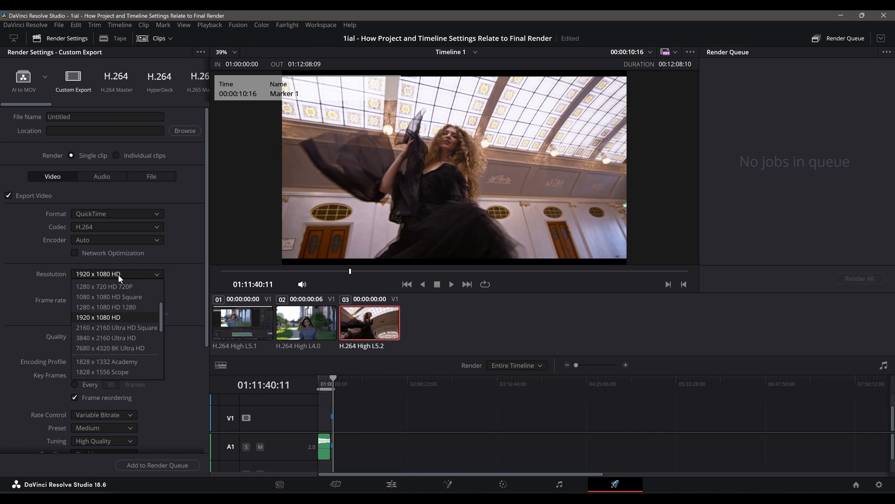
left_click(110, 337)
left_click(157, 465)
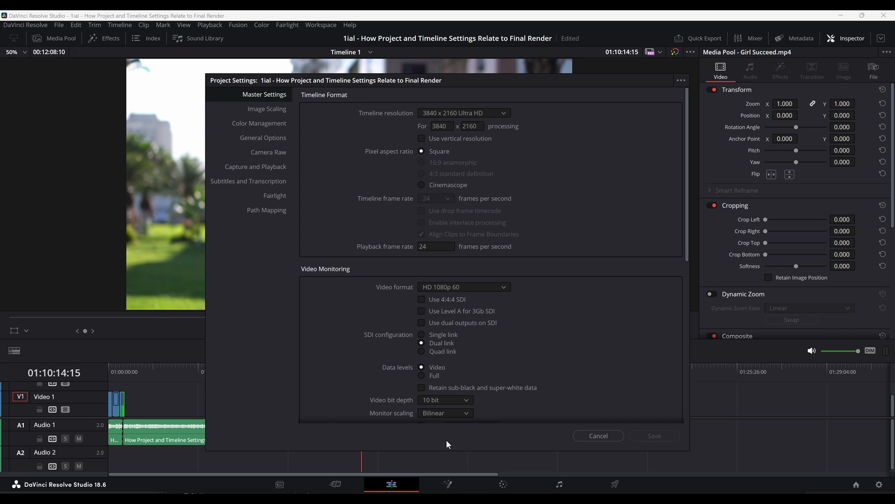
- Close the project settings dialog and reopen Project Settings
left_click(592, 438)
left_click(61, 26)
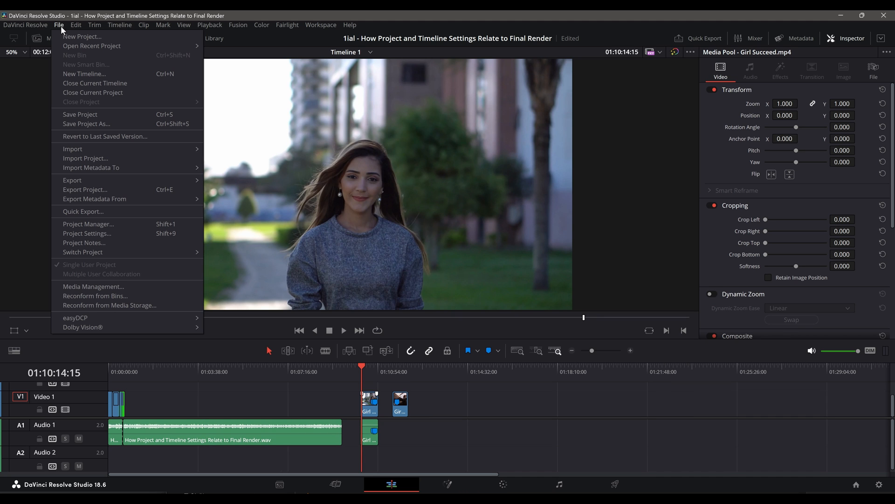
left_click(68, 233)
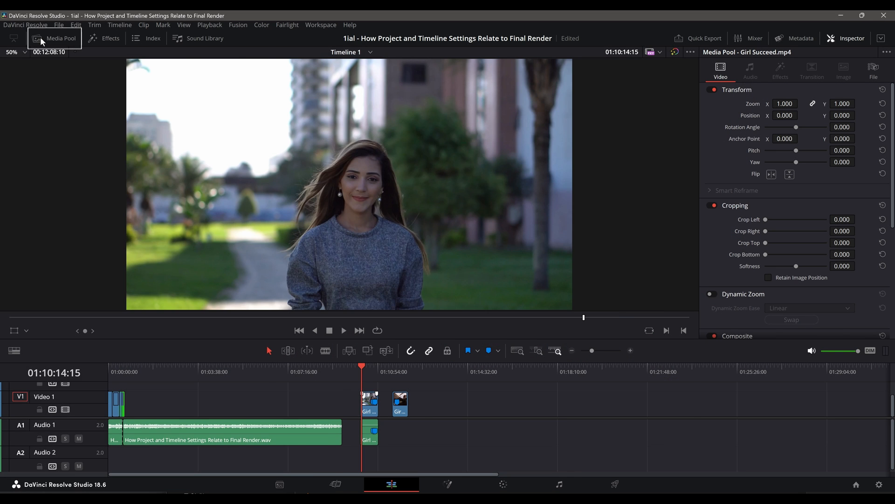
- Examine Timeline 1's timeline settings and the project settings
left_click(40, 38)
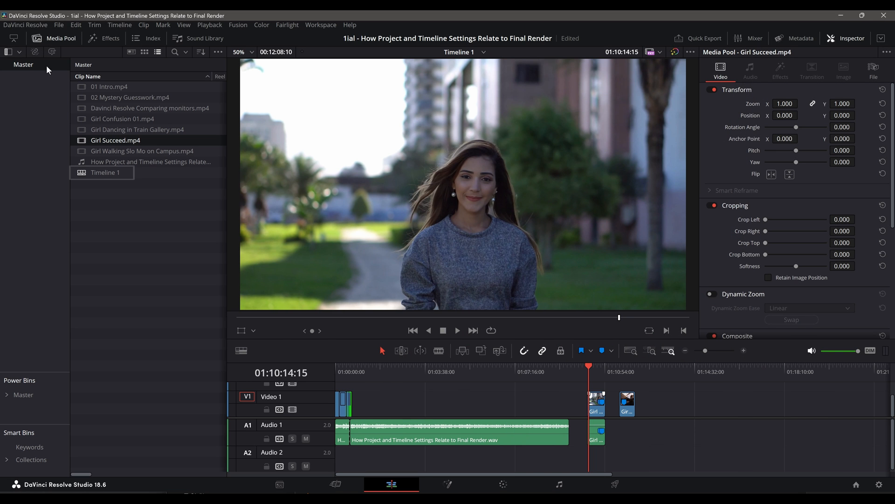
right_click(91, 171)
mouse_move(162, 174)
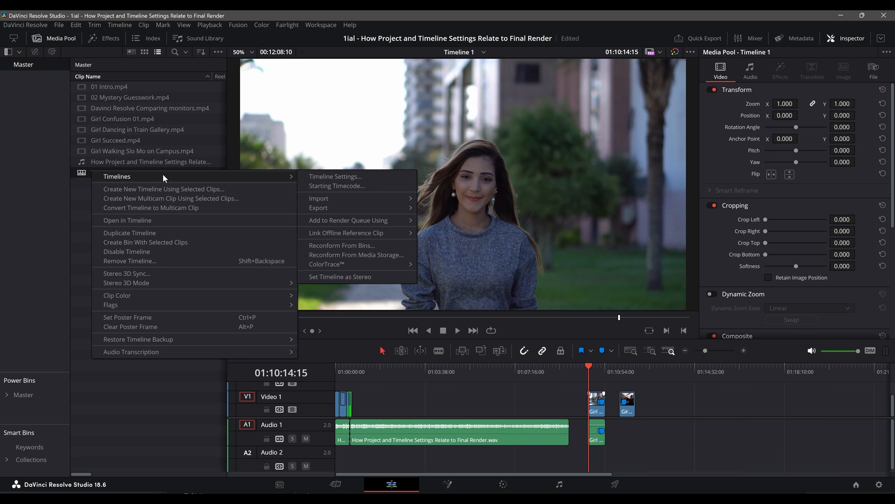
left_click(316, 175)
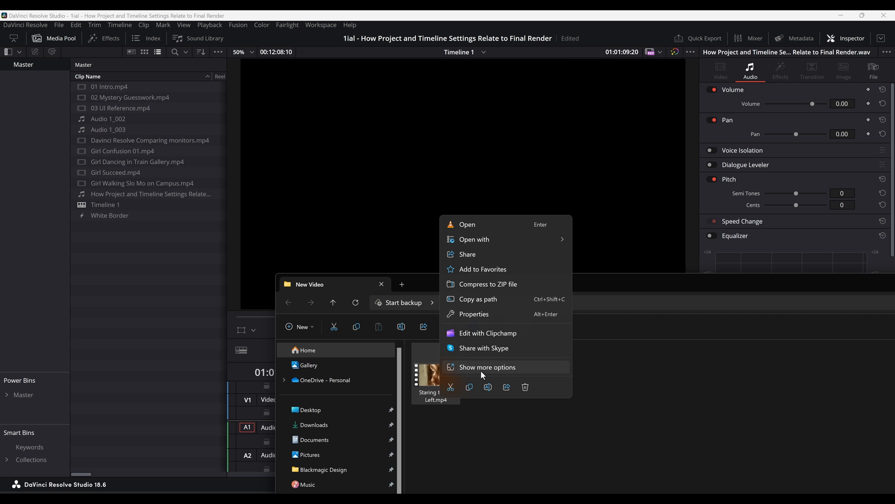
left_click(481, 370)
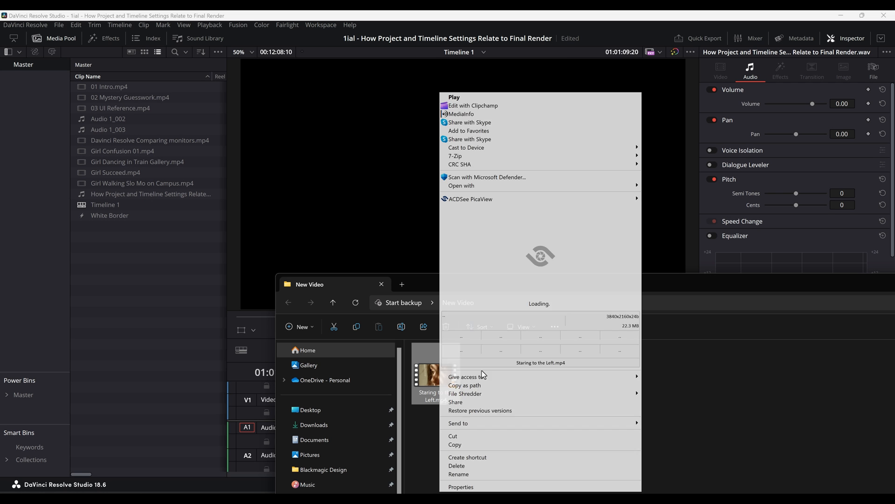
left_click(457, 116)
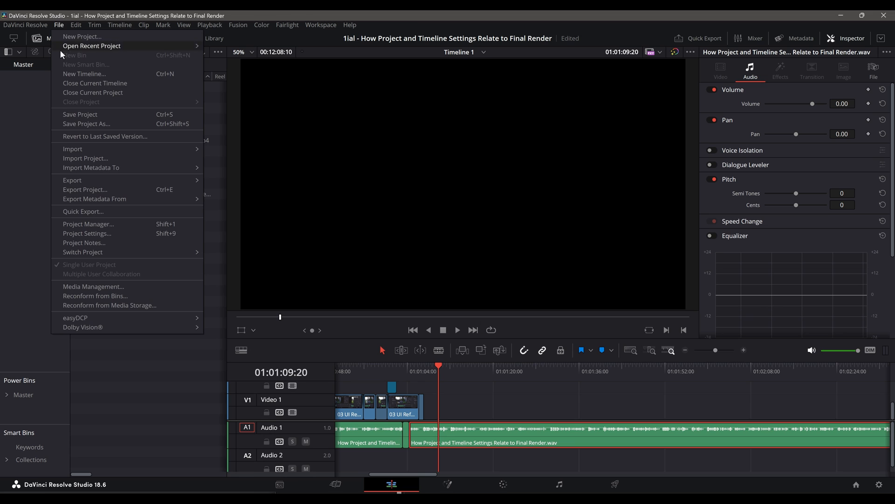
left_click(112, 230)
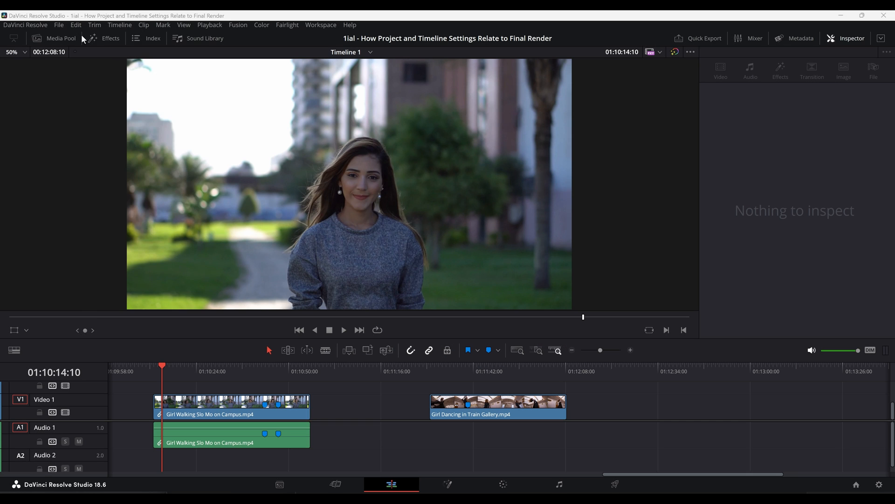
- Create a new project with the default name
left_click(59, 26)
left_click(65, 36)
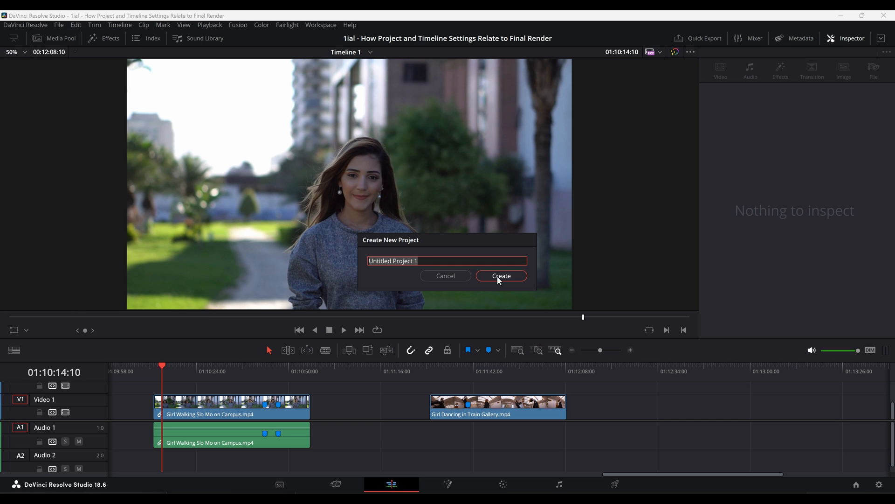
left_click(497, 276)
- Set the new project's timeline frame rate to 30 frames per second
left_click(59, 25)
left_click(110, 233)
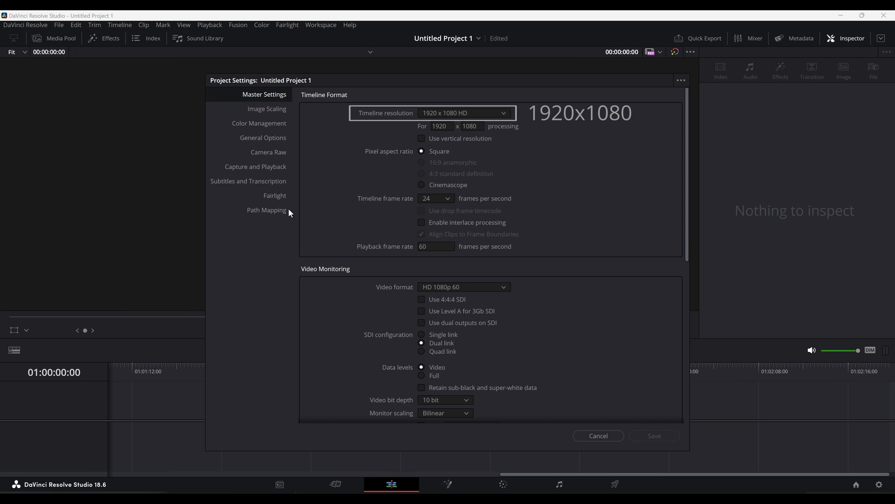
left_click(447, 199)
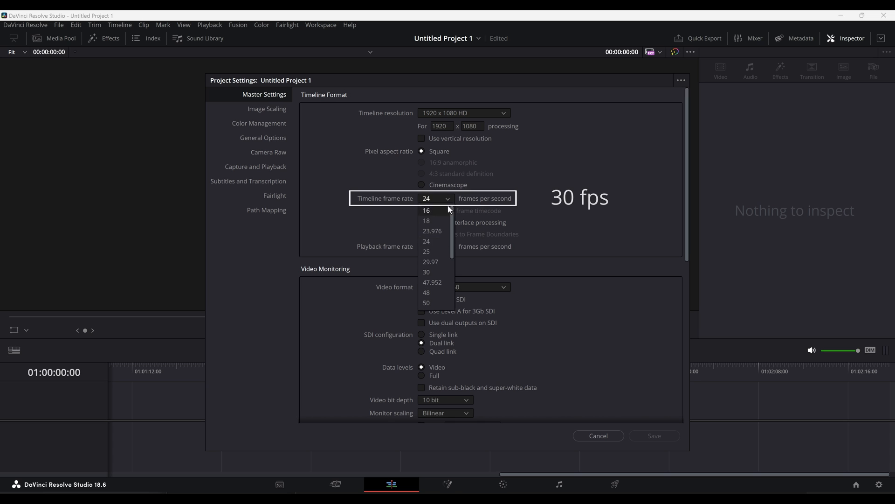
left_click(432, 272)
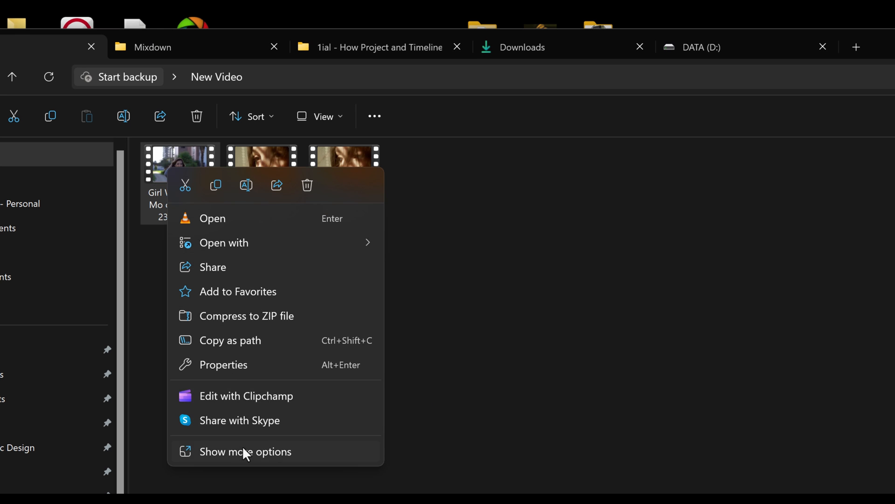
left_click(242, 448)
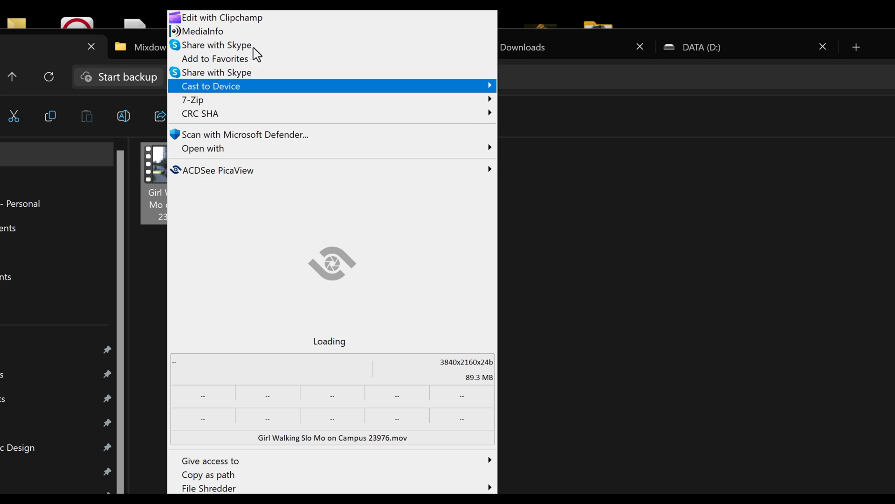
- Check the clip's media info and import Girl Walking Slo Mo on Campus 23976.mov into the media pool
left_click(246, 33)
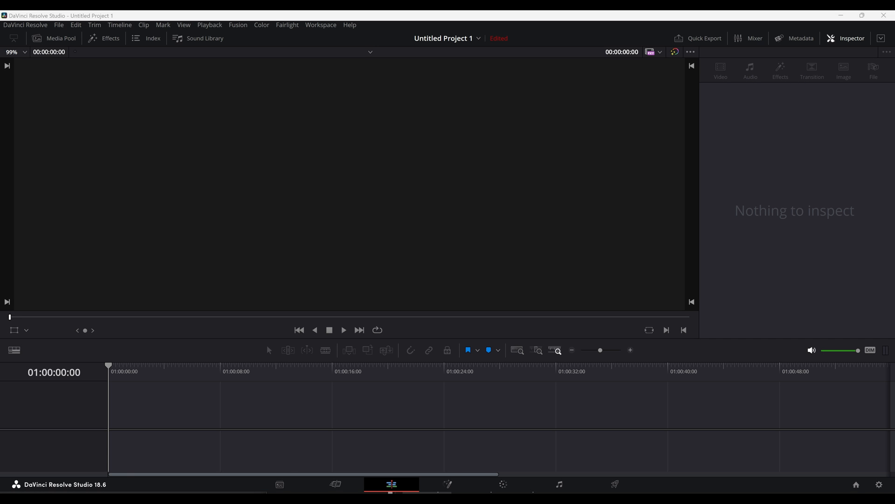
left_click(334, 501)
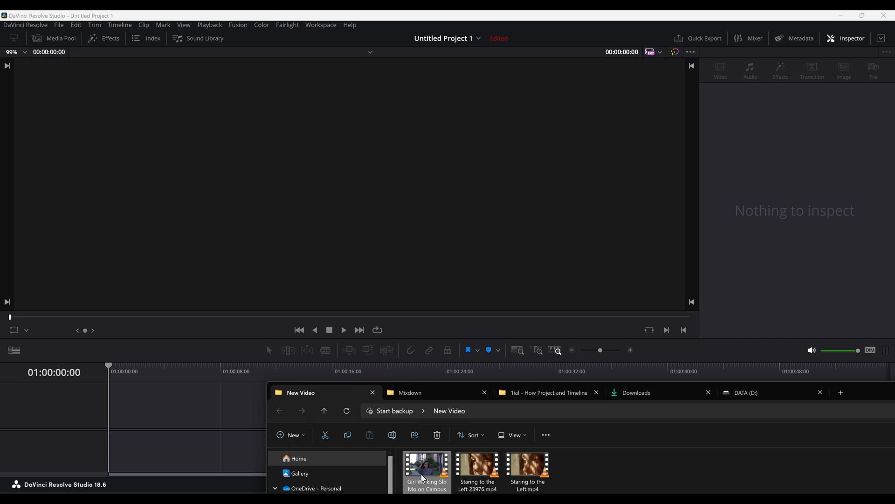
left_click_drag(423, 478, 340, 430)
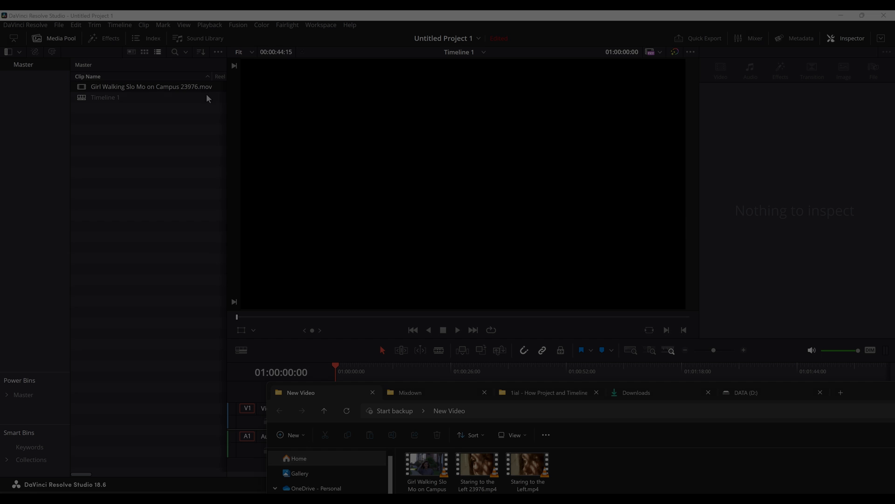
- Open Project Settings and browse the available timeline resolutions
left_click(61, 26)
left_click(106, 233)
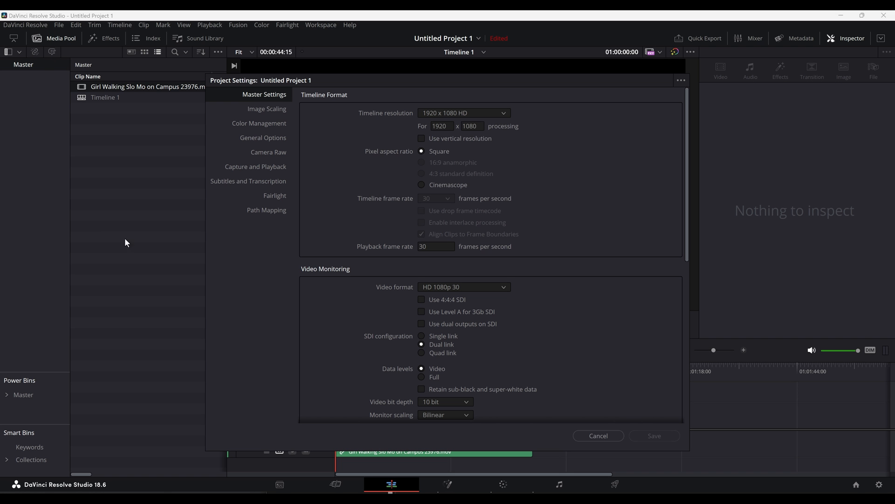
left_click(457, 116)
scroll(469, 194, "up", 3)
scroll(469, 194, "up", 1)
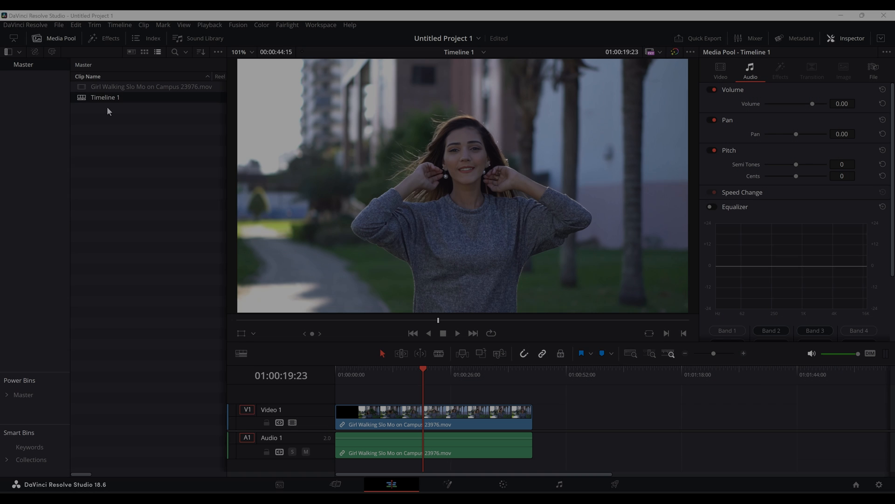
- Turn off project settings for Timeline 1 and set its timeline resolution to 3840 x 2160 Ultra HD
right_click(106, 98)
mouse_move(115, 105)
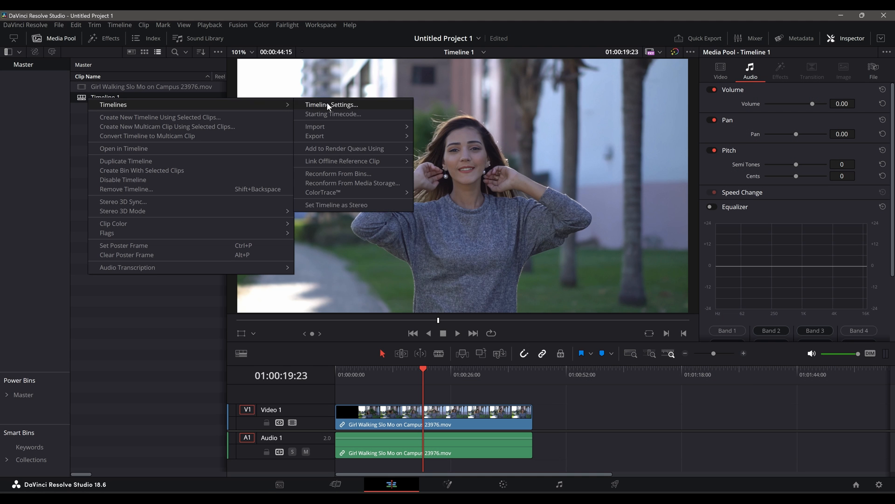
left_click(329, 105)
left_click(341, 342)
left_click(462, 211)
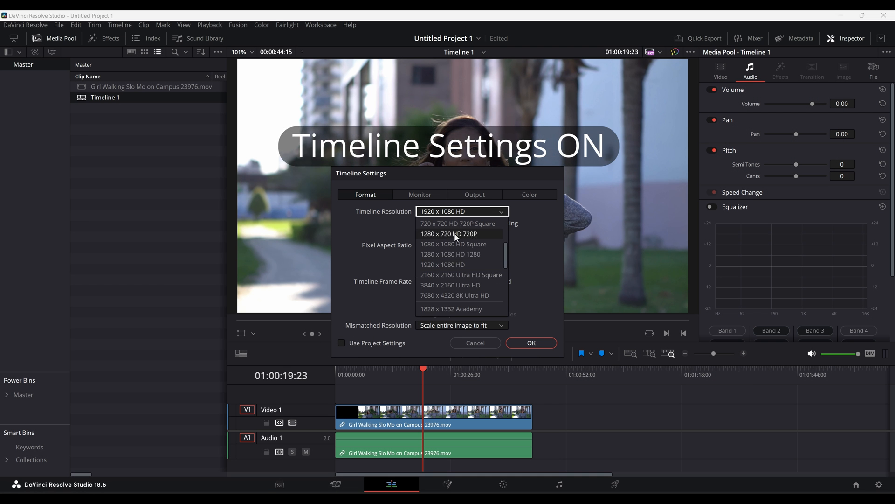
left_click(451, 283)
left_click(532, 343)
- Create another new project with the default name
left_click(614, 484)
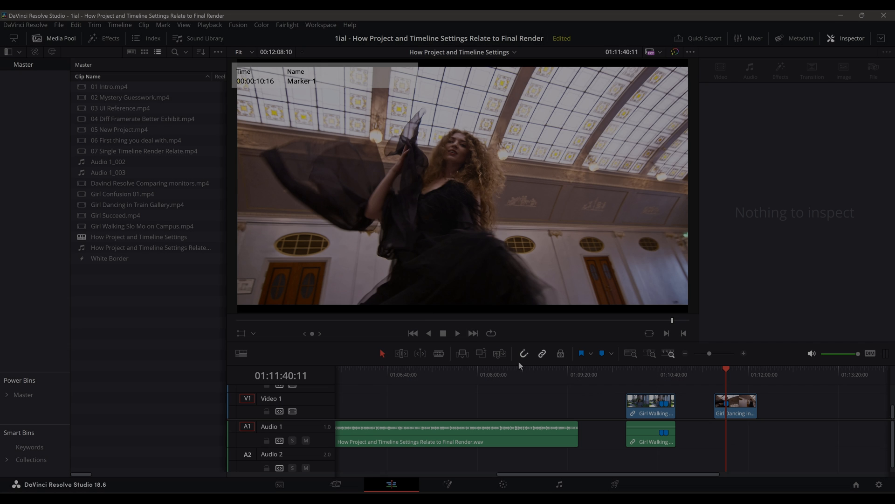
left_click(57, 26)
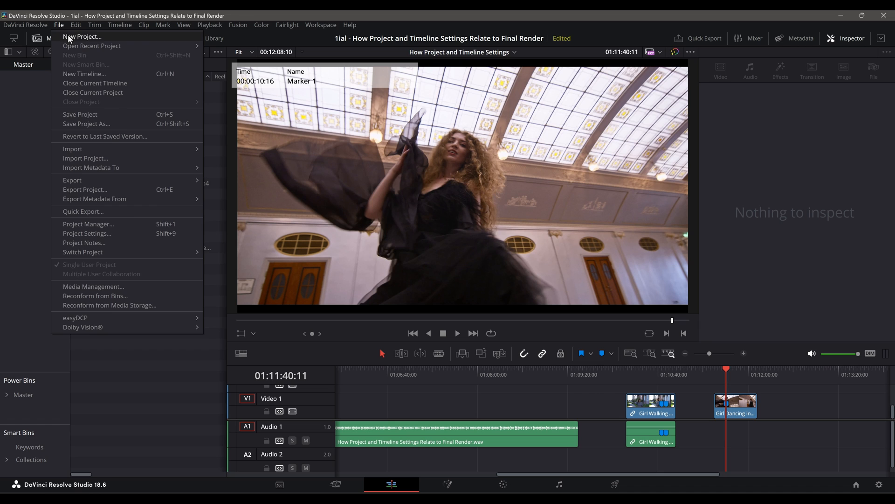
left_click(68, 36)
left_click(482, 276)
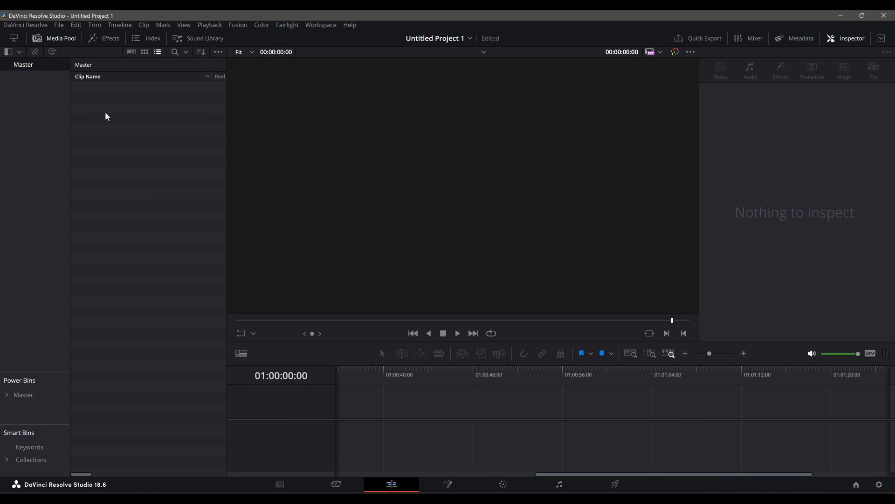
- In Project Settings, set the timeline resolution to 3840 x 2160 Ultra HD, change the timeline frame rate, and save
left_click(58, 26)
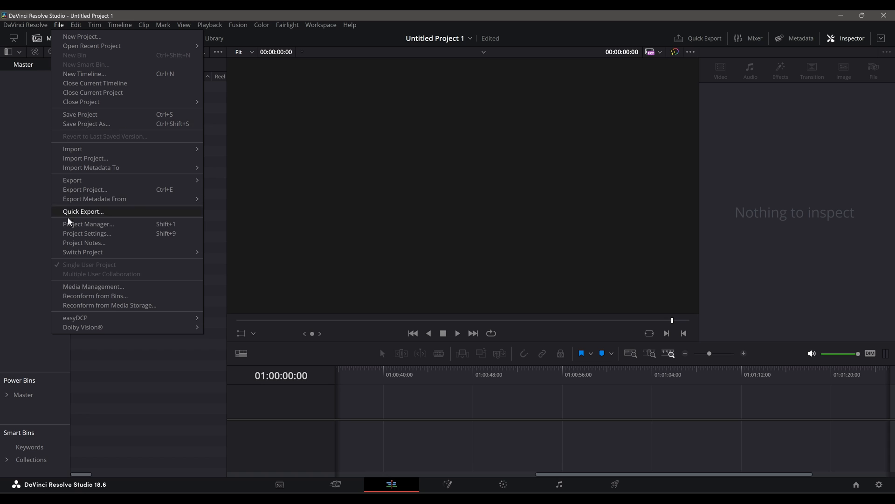
left_click(76, 233)
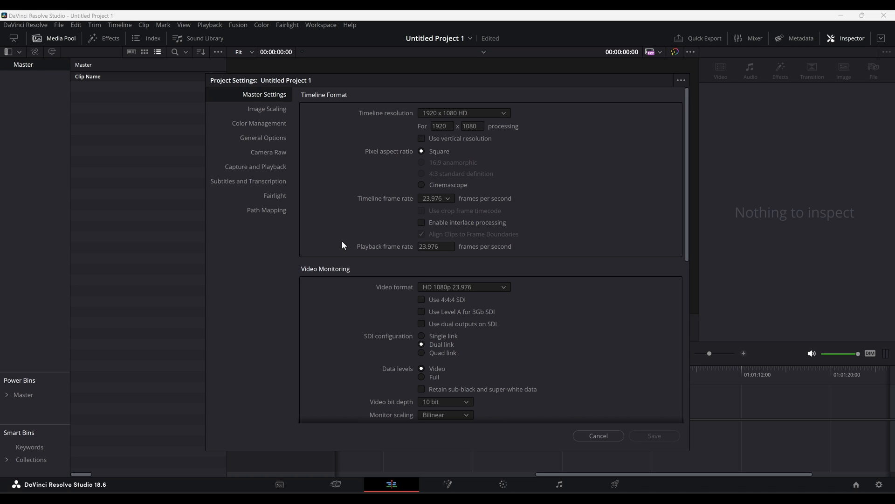
left_click(482, 113)
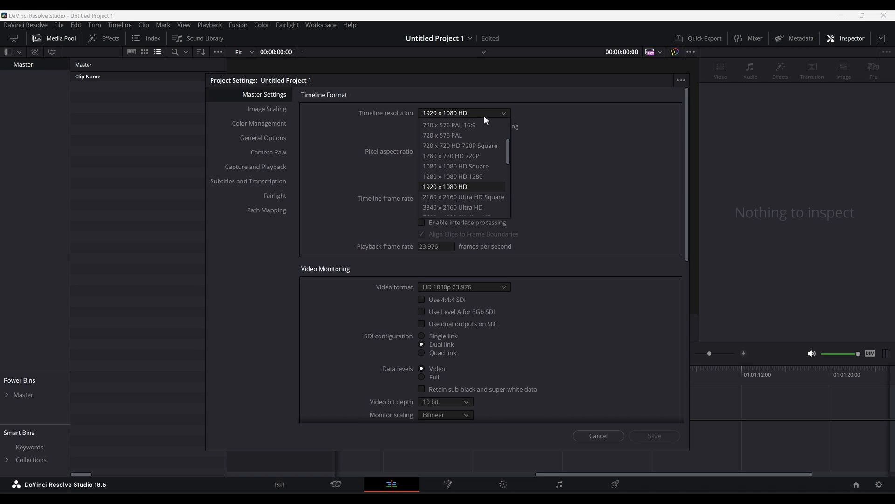
left_click(475, 208)
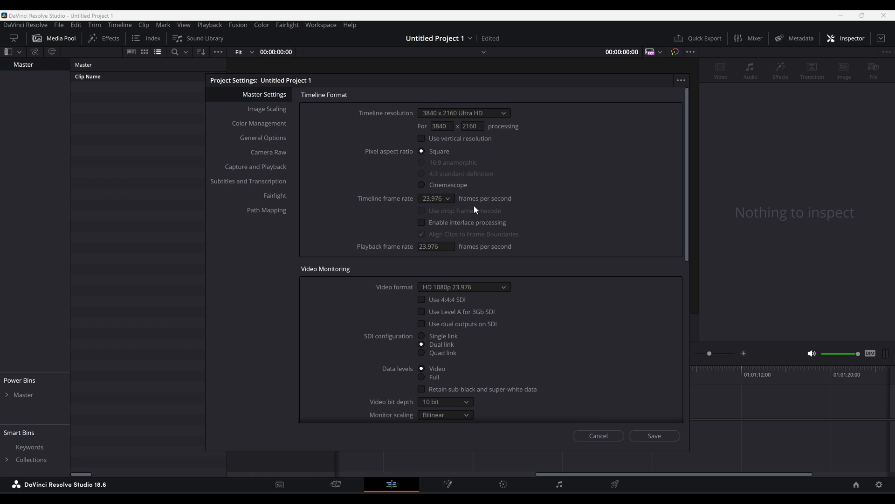
left_click(449, 199)
left_click(435, 241)
left_click(643, 439)
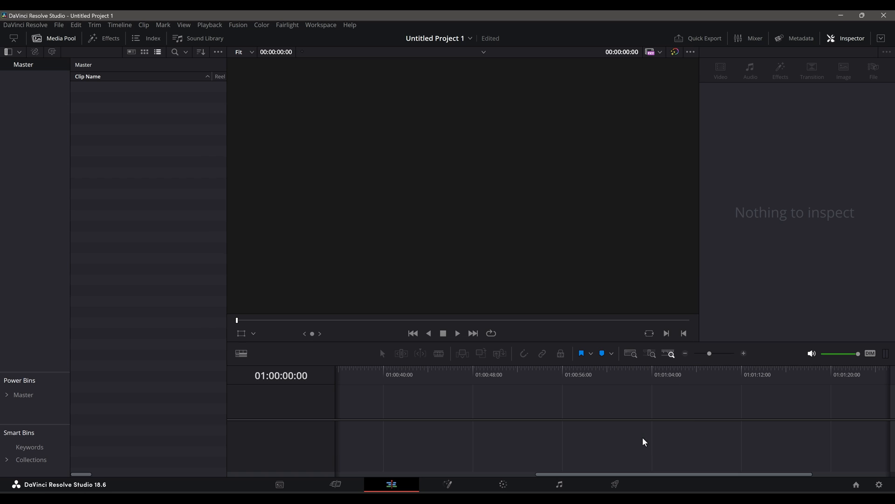
- Open Project Settings and switch the timeline frame rate through 23.976, 30 and 24 fps
left_click(61, 26)
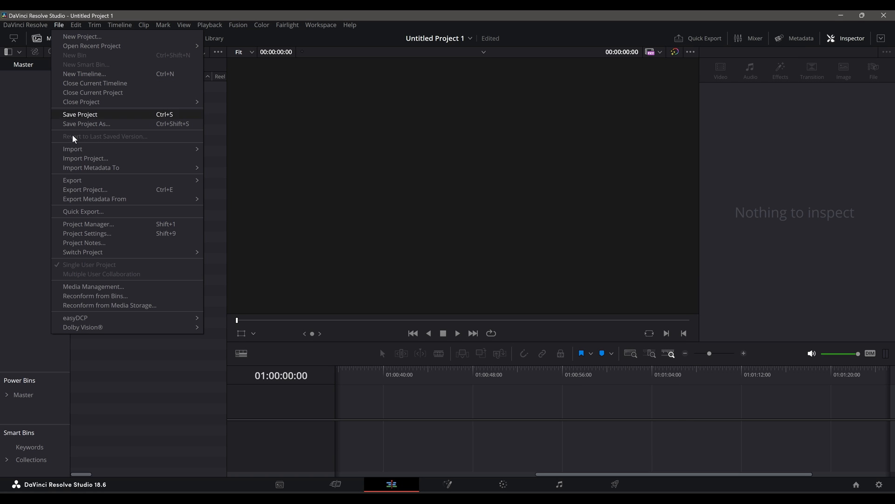
left_click(87, 234)
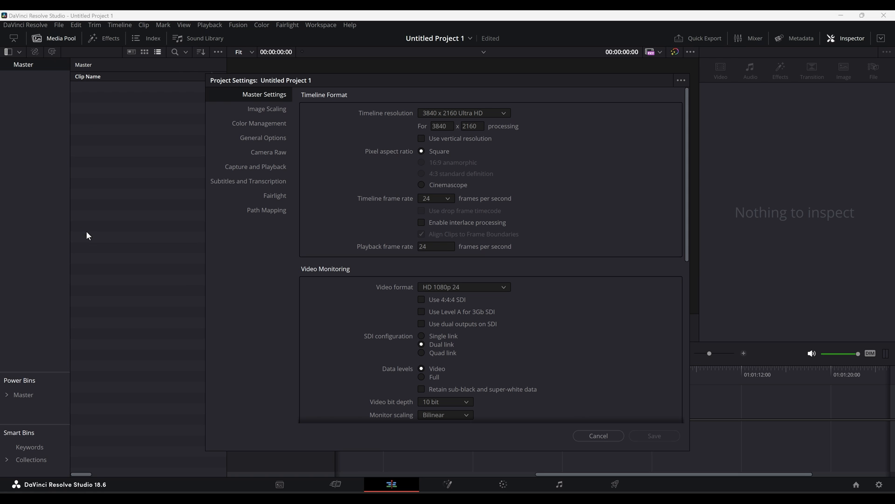
left_click(449, 199)
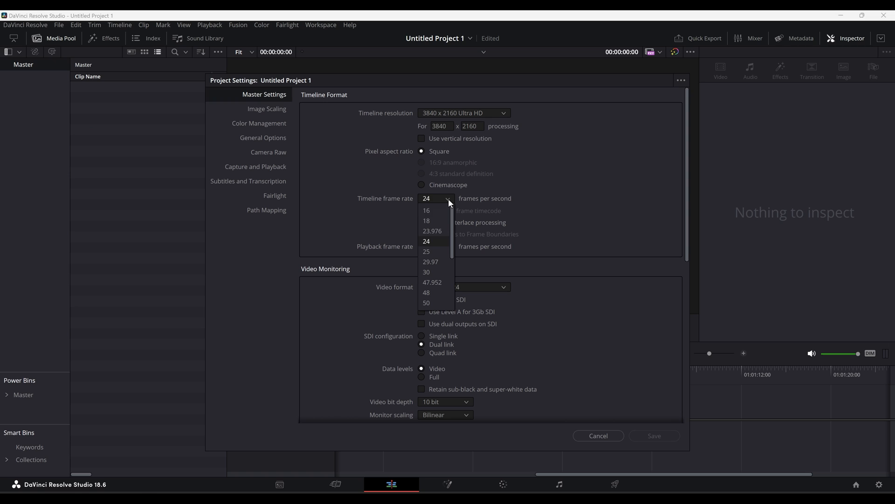
left_click(443, 230)
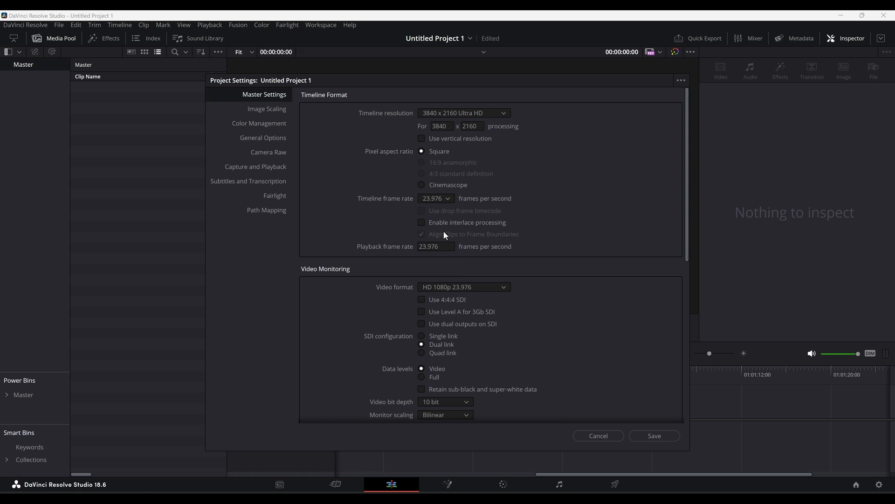
left_click(449, 198)
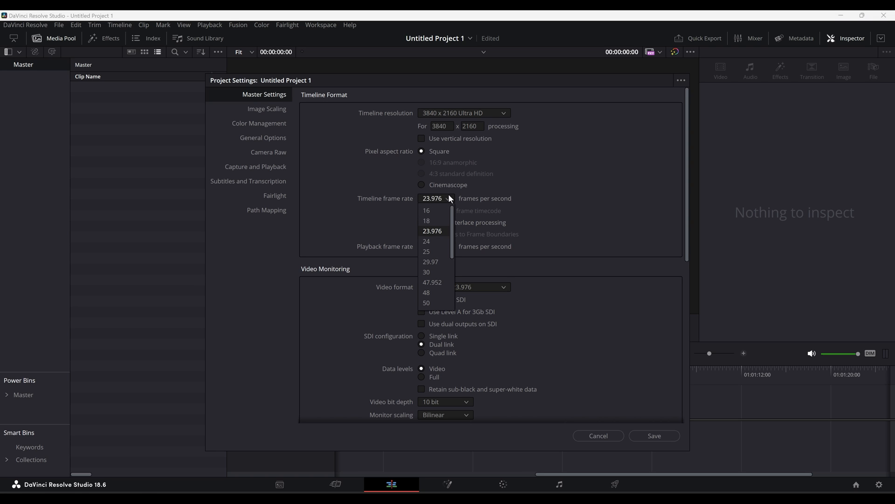
left_click(435, 271)
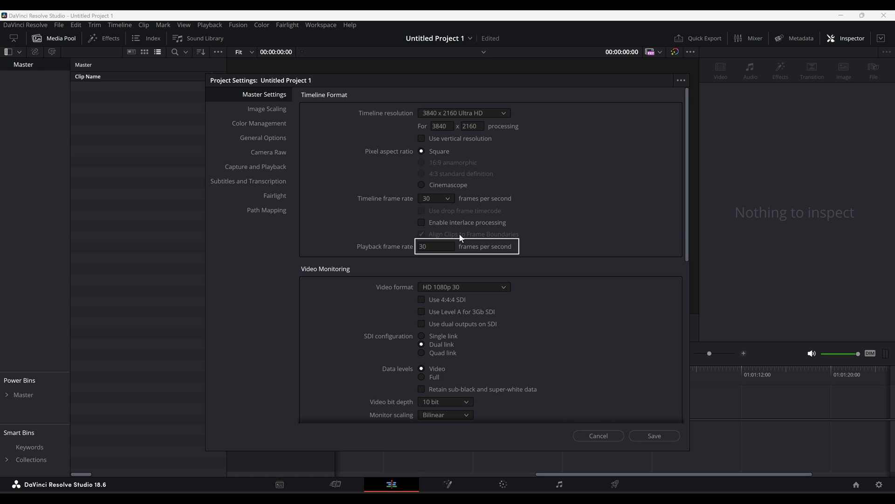
left_click(447, 198)
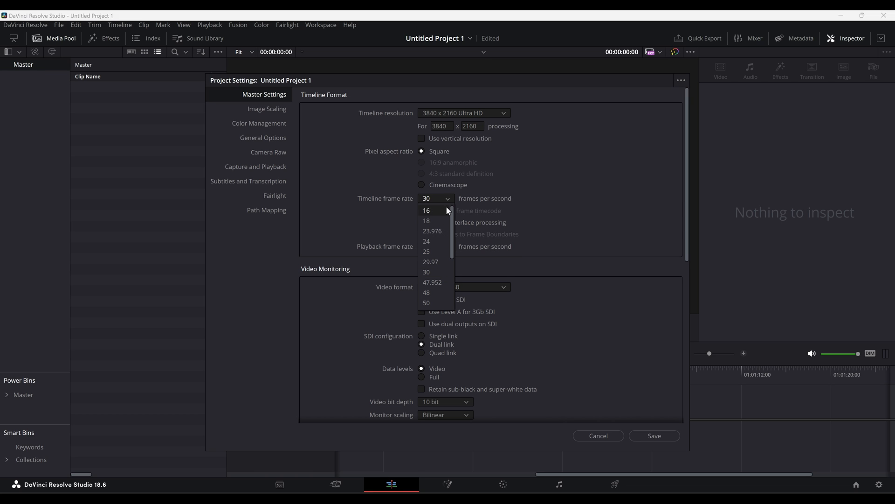
left_click(440, 240)
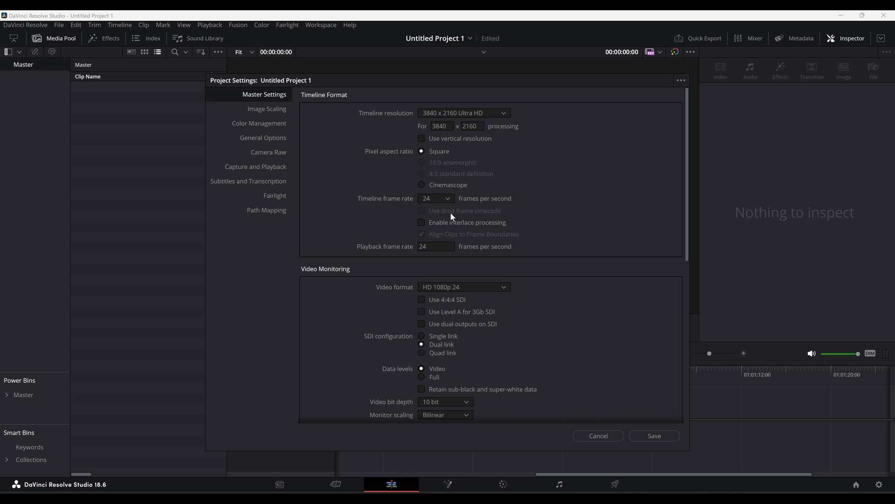
- Set the timeline frame rate to 30 fps and the playback frame rate to 60 fps
left_click(446, 199)
left_click(434, 272)
left_click(418, 247)
left_click(546, 253)
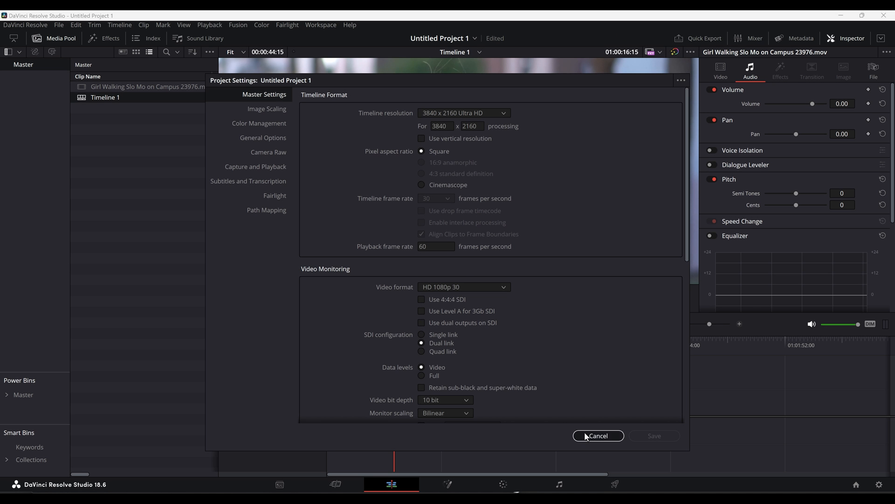
left_click(598, 435)
left_click(614, 485)
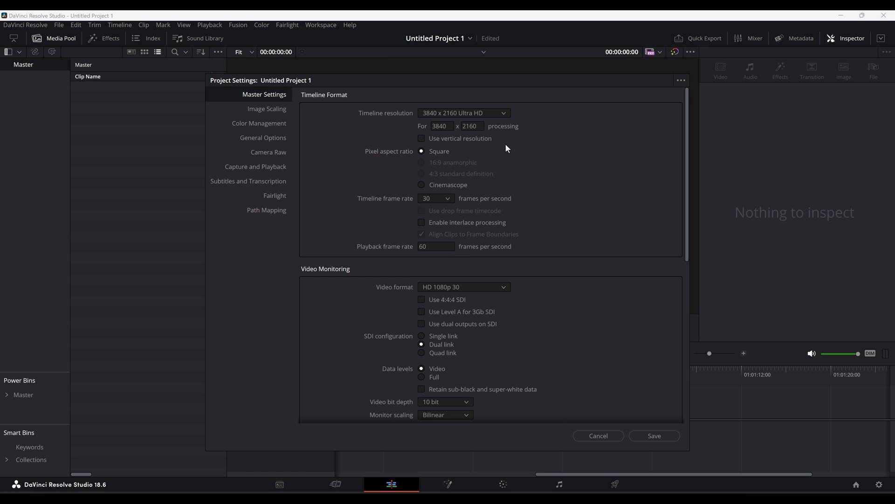
- Set the timeline resolution to 1920 x 1080 HD
left_click(504, 115)
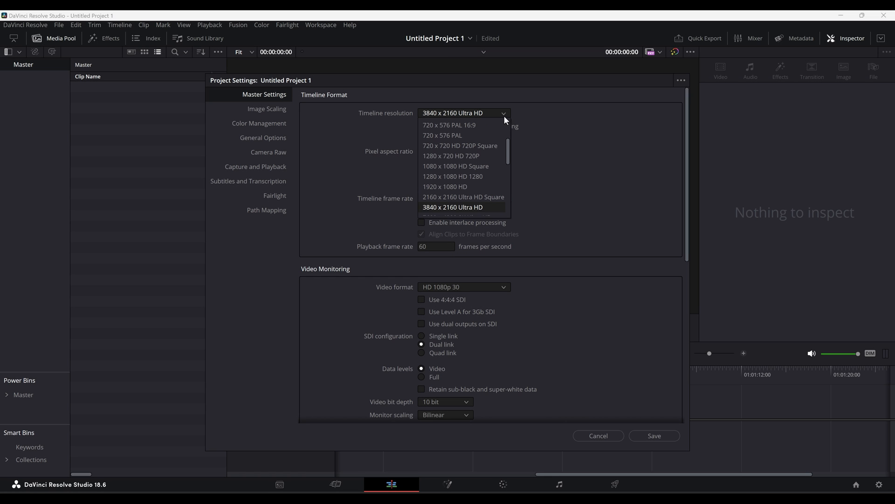
left_click(468, 186)
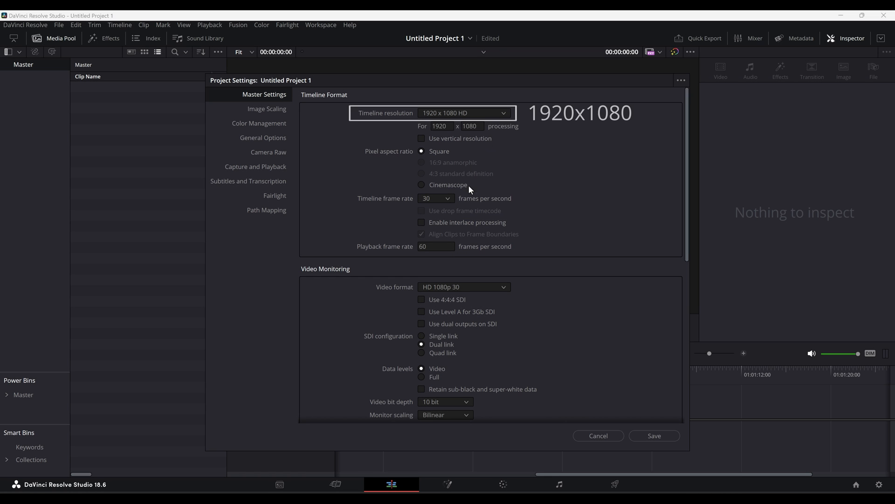
left_click(443, 247)
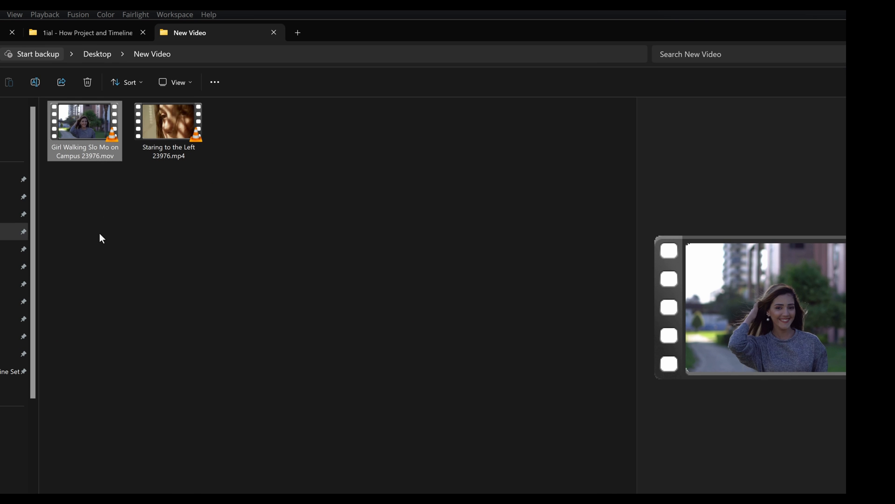
- Check the Girl Walking Slo Mo on Campus 23976.mov file's MediaInfo, then drag the clip into the empty media pool
right_click(90, 133)
left_click(116, 334)
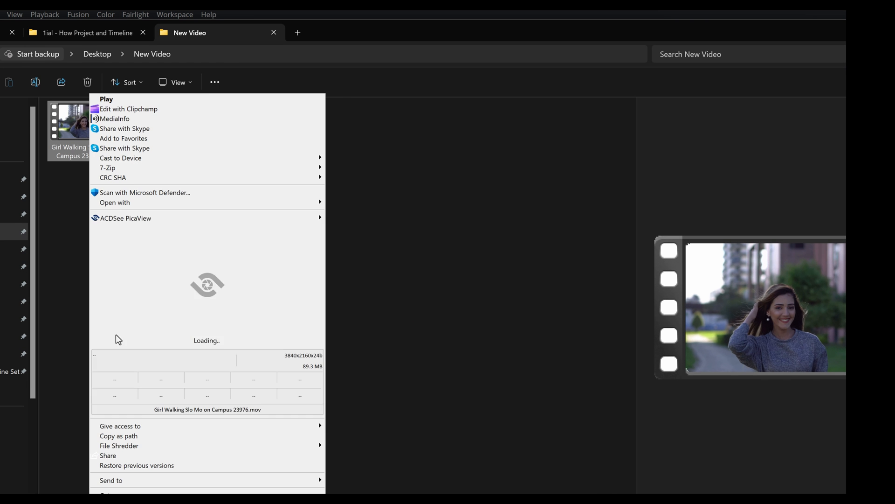
left_click(122, 119)
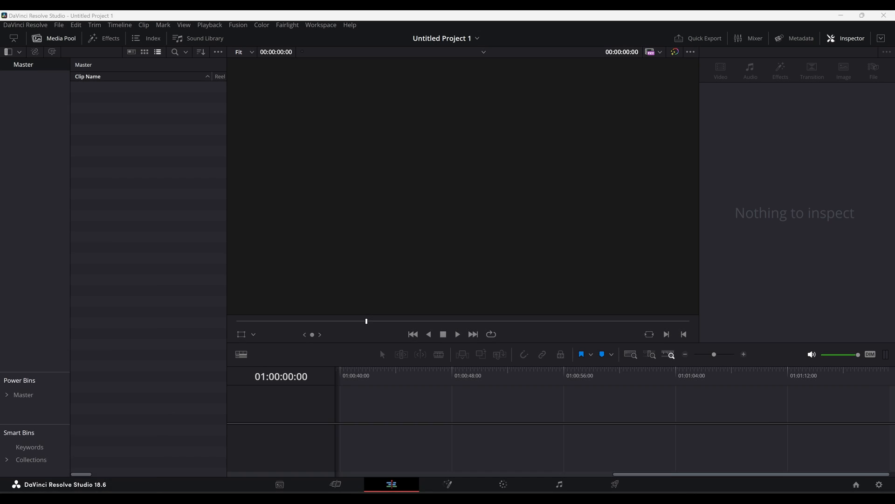
left_click_drag(494, 368, 165, 254)
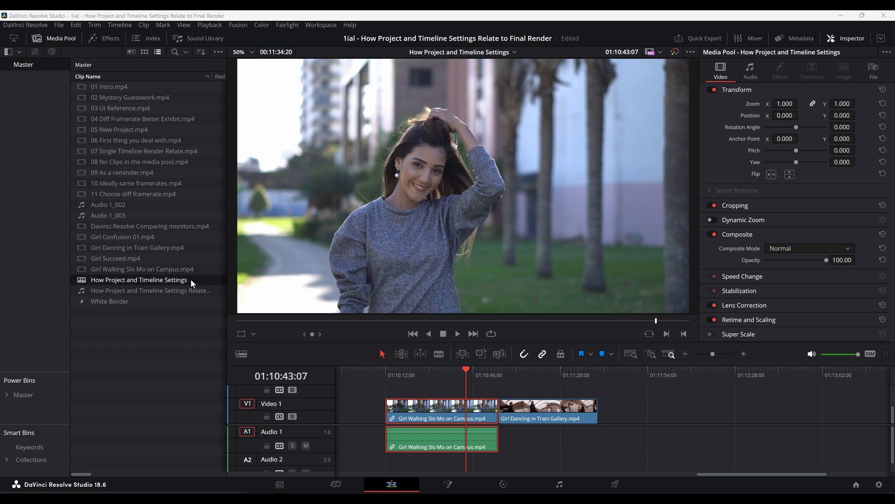
- Open the timeline's settings, turn off Use Project Settings, and set its resolution to 1920 x 1080 HD
right_click(192, 280)
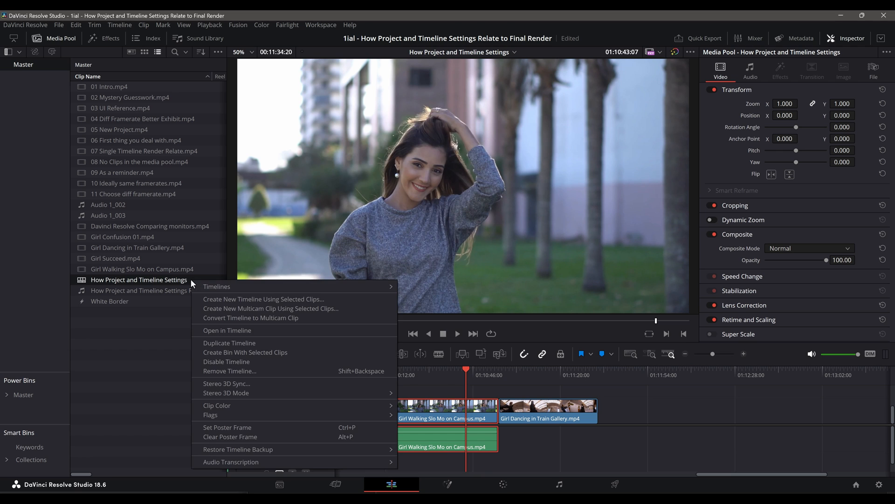
mouse_move(206, 286)
left_click(385, 346)
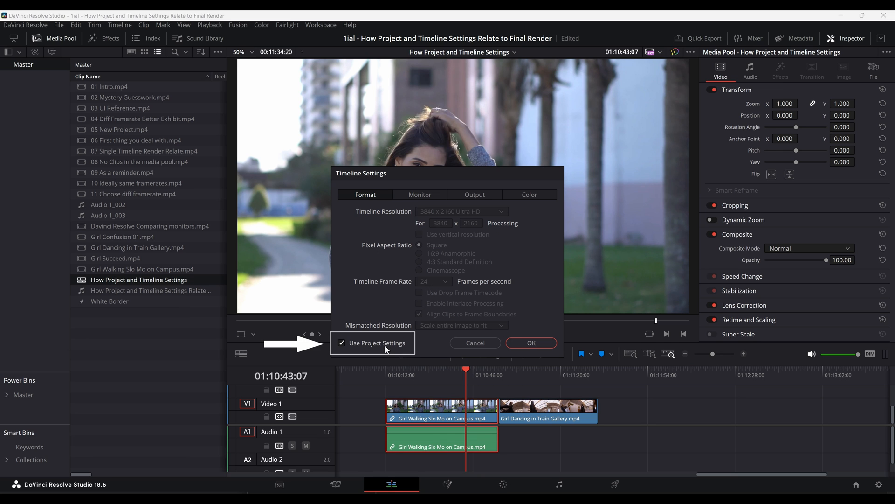
left_click(487, 209)
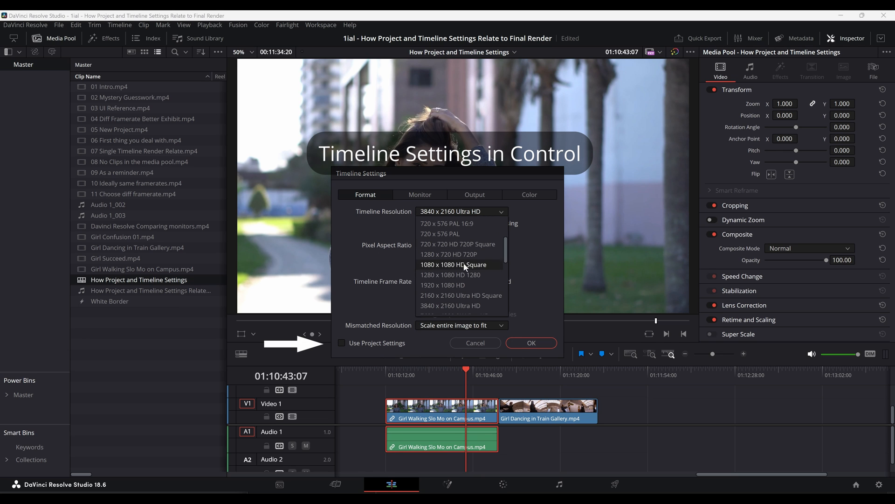
left_click(458, 284)
left_click(519, 343)
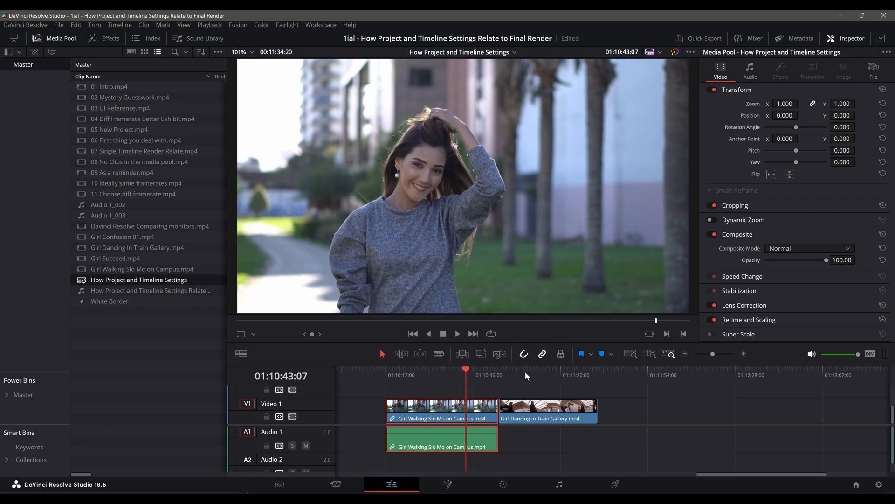
- In Project Settings, set the timeline resolution to 1920 x 1080 HD and save
left_click(617, 484)
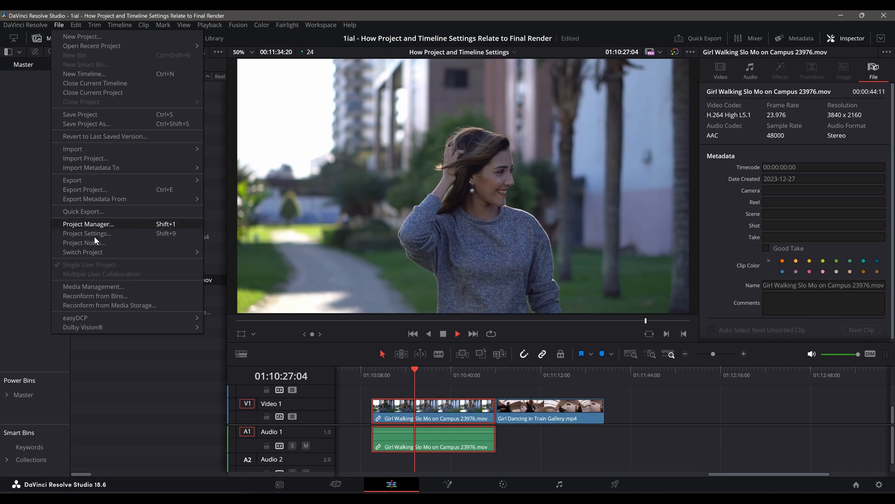
left_click(94, 235)
left_click(463, 114)
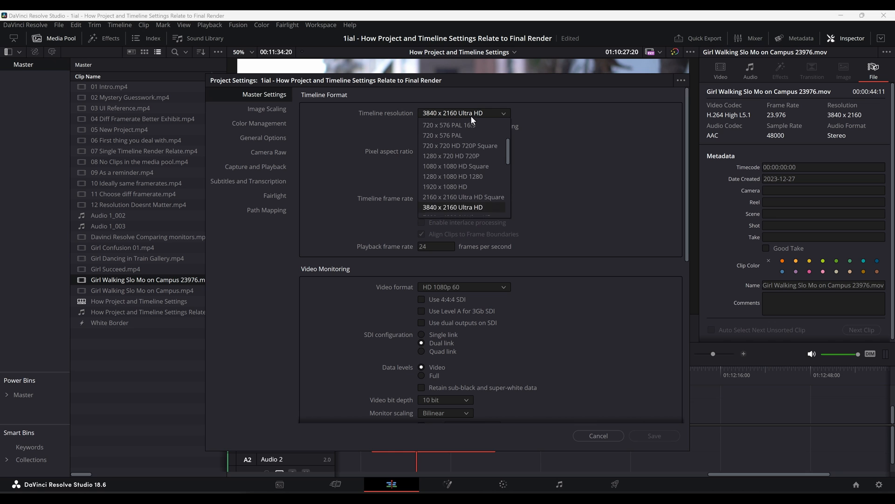
left_click(453, 187)
left_click(648, 434)
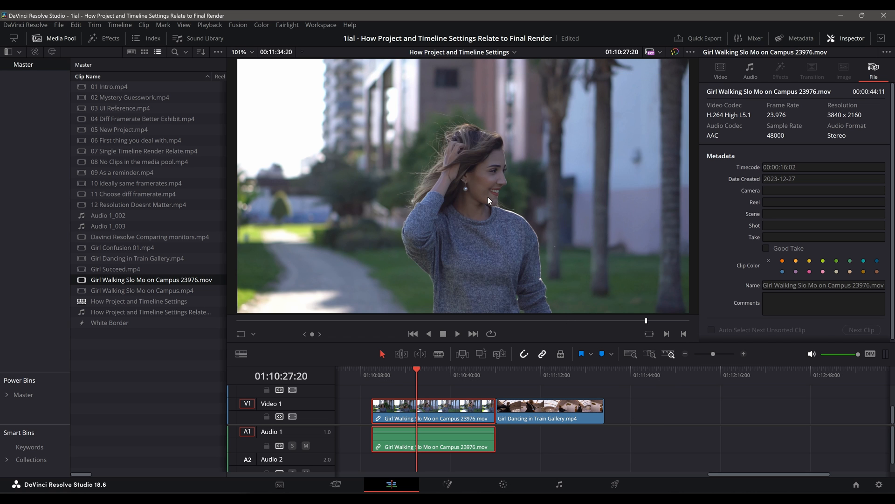
scroll(488, 196, "up", 1)
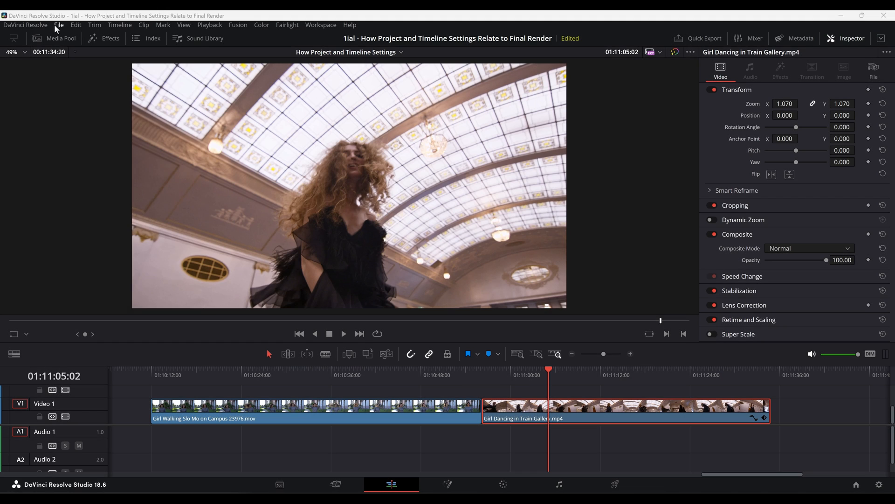
- Lower the project's timeline resolution to 1920 x 1080 HD in Project Settings and save the change
left_click(58, 25)
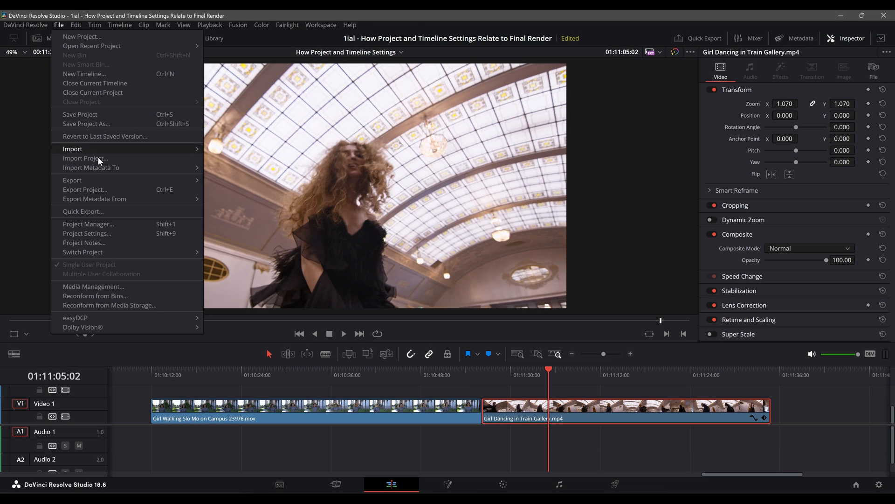
left_click(100, 232)
left_click(492, 118)
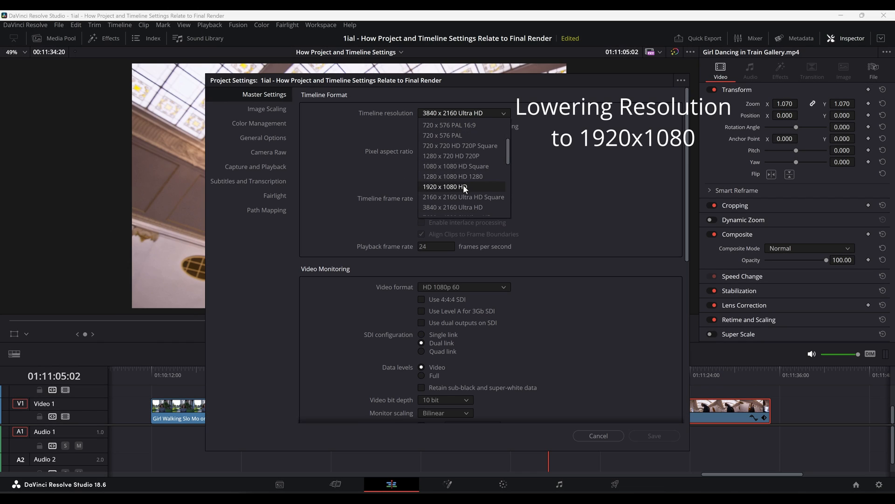
left_click(462, 188)
left_click(655, 435)
scroll(338, 186, "up", 7)
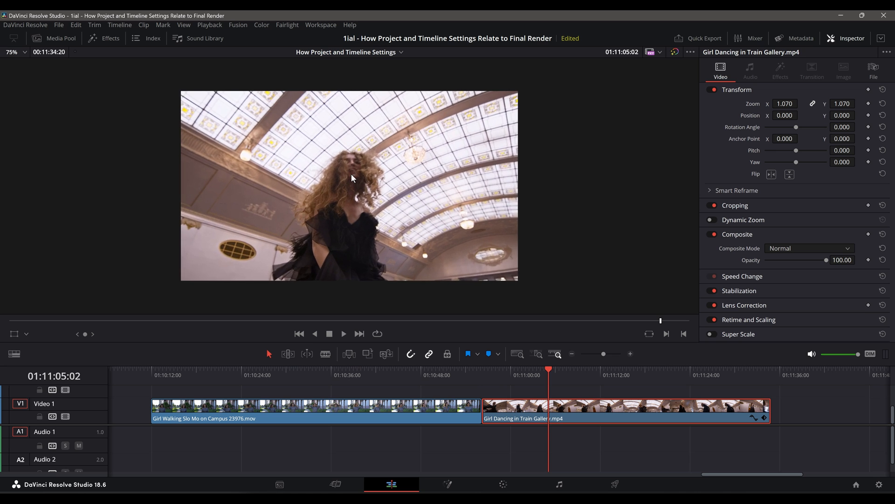
- On the Deliver page, raise the project's timeline resolution to 3840 x 2160 Ultra HD and save
left_click_drag(522, 373, 321, 409)
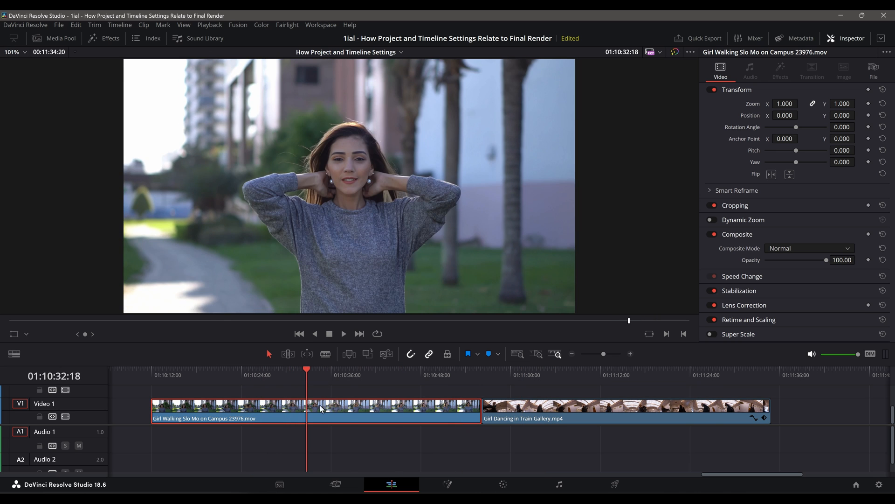
left_click(614, 485)
left_click(59, 24)
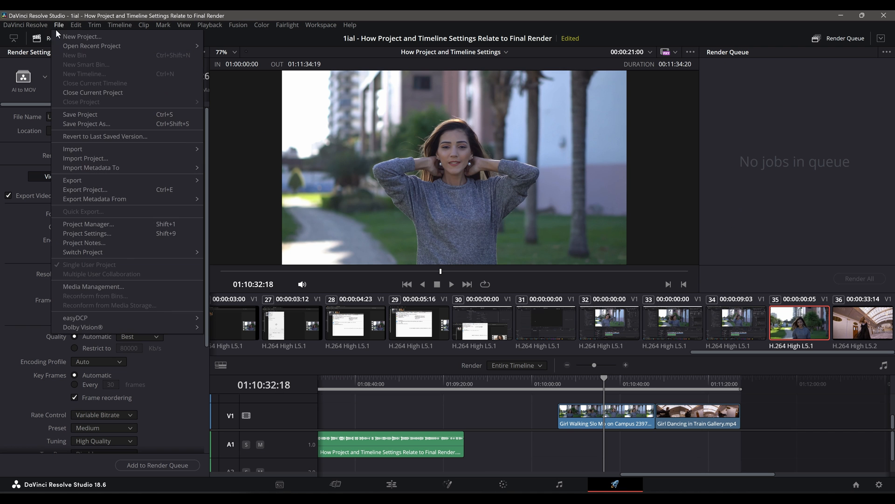
left_click(87, 234)
left_click(492, 115)
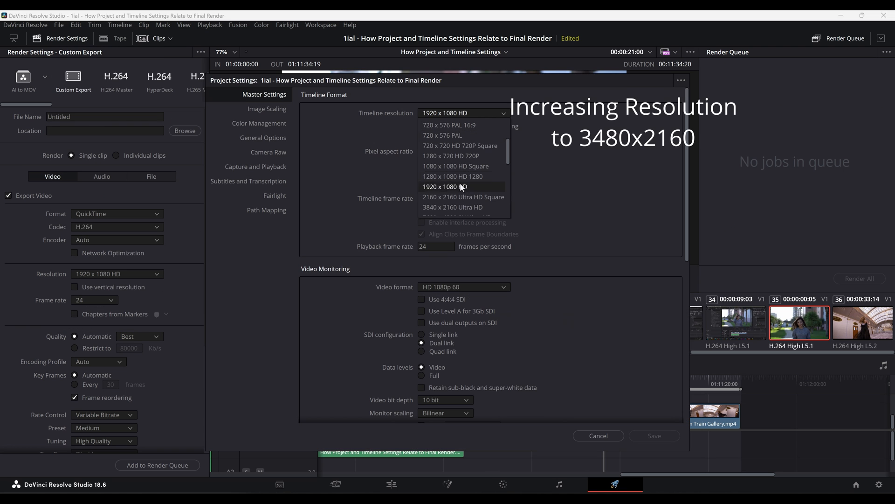
left_click(457, 207)
left_click(641, 436)
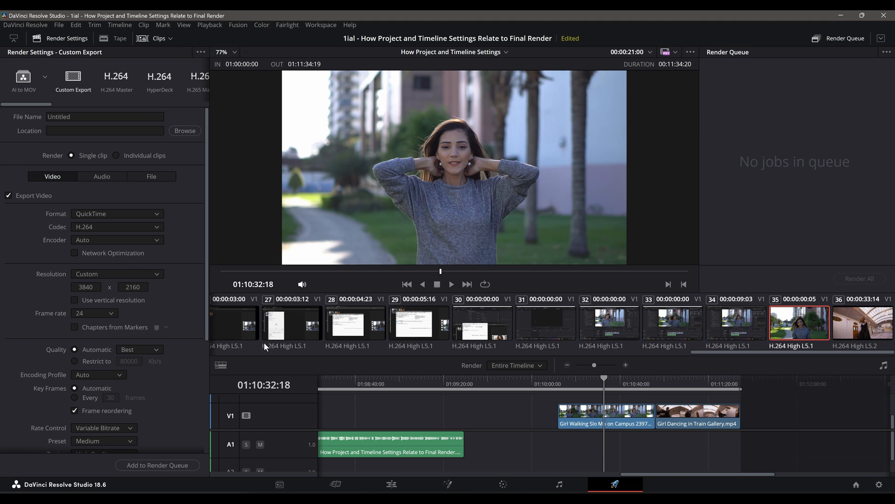
- Review the render resolution options in the Deliver page's render settings
left_click(152, 275)
left_click(130, 339)
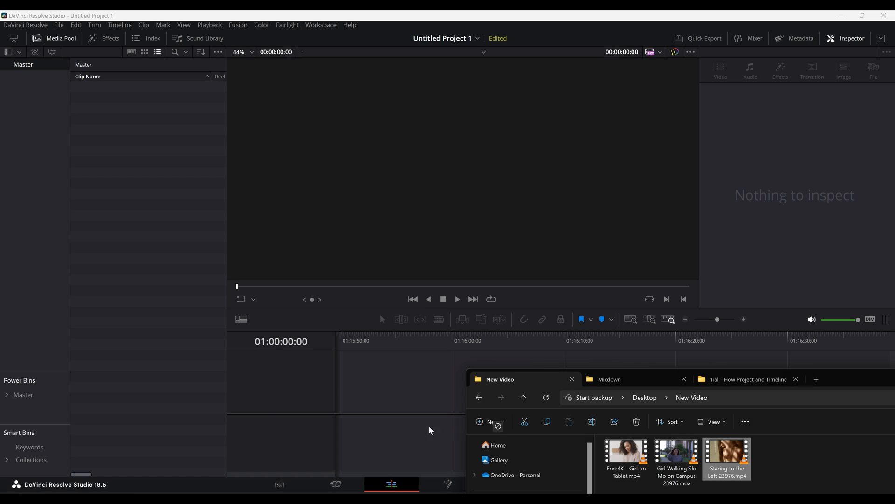
- Drag the Staring to the Left 23976 clip into a new project's timeline, then revert to the last saved version
left_click_drag(428, 427, 342, 416)
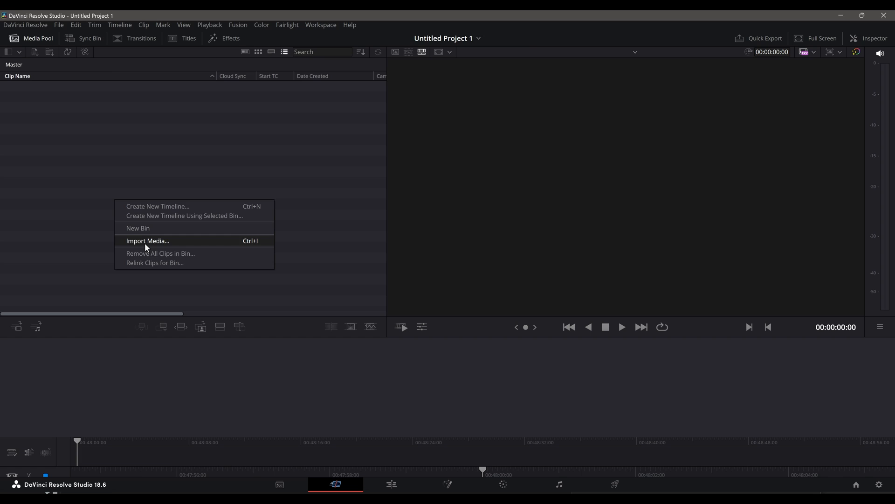
left_click(144, 243)
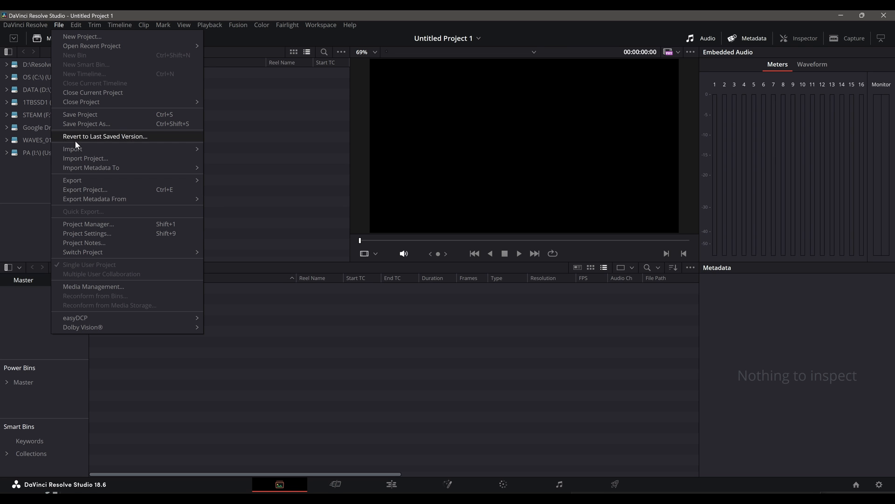
mouse_move(142, 149)
left_click(227, 158)
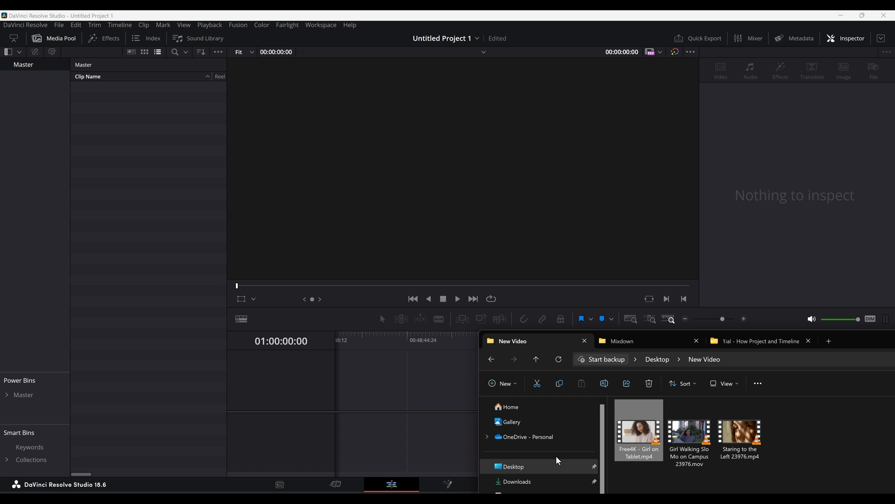
- Add the Girl Walking Slo Mo on Campus 23976.mov clip to the empty timeline and change the project frame rate to match
left_click_drag(689, 431, 357, 404)
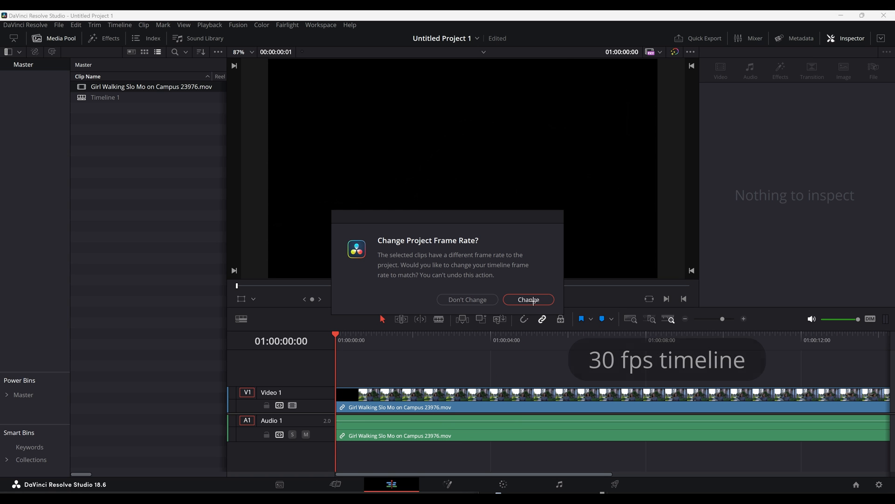
left_click(529, 300)
- Check the frame rate in Project Settings, then add the Staring to the Left 23976 clip to a timeline
left_click(58, 25)
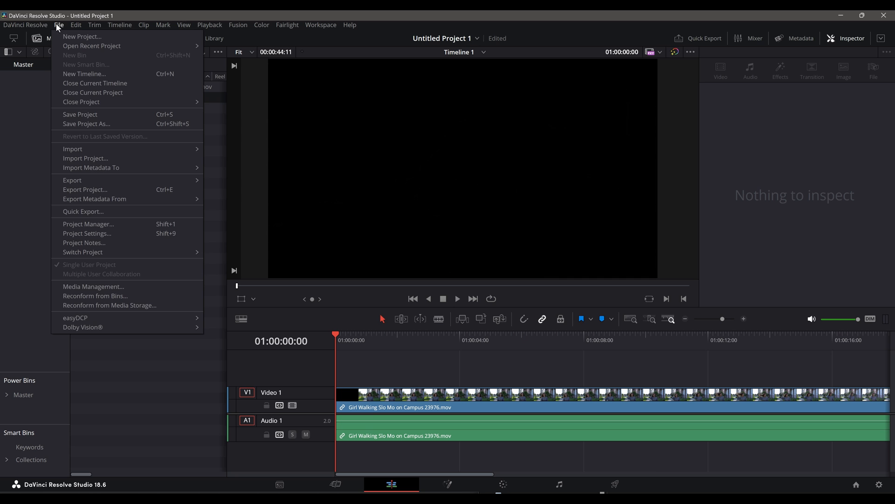
left_click(81, 233)
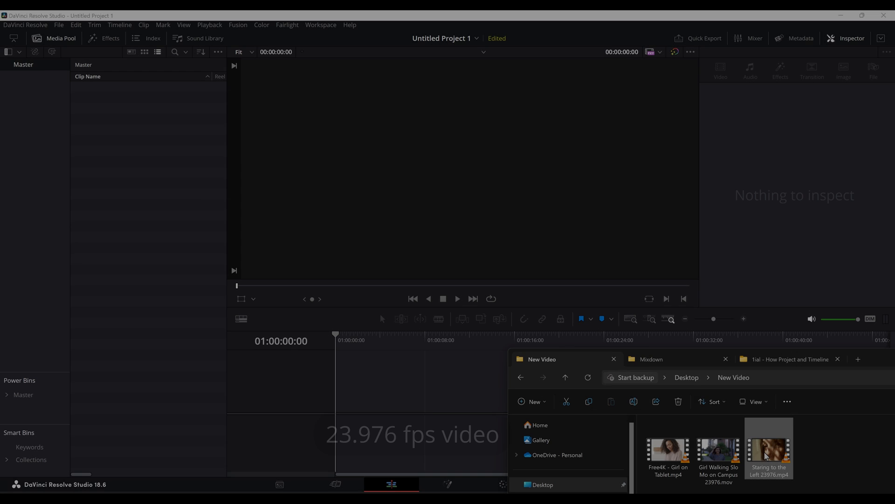
left_click_drag(770, 443, 348, 396)
- Open Project Settings, then add the Girl Walking Slo Mo on Campus 23976 clip to a timeline
left_click(59, 24)
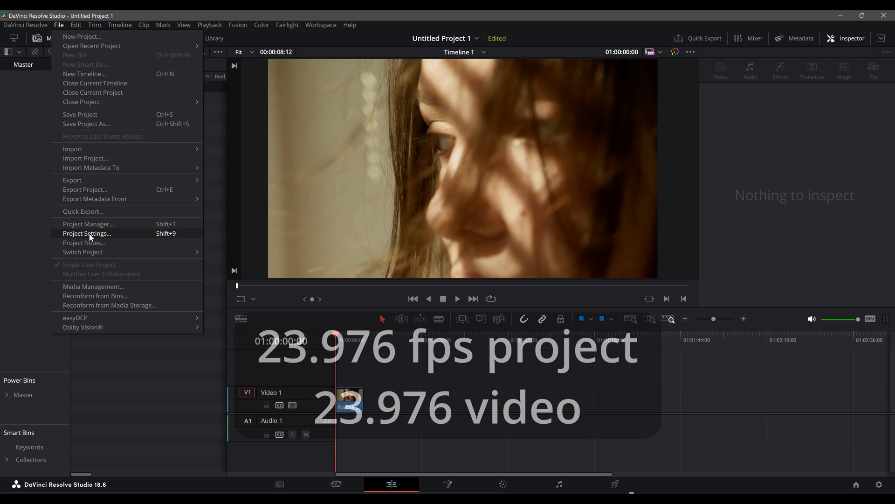
left_click(89, 233)
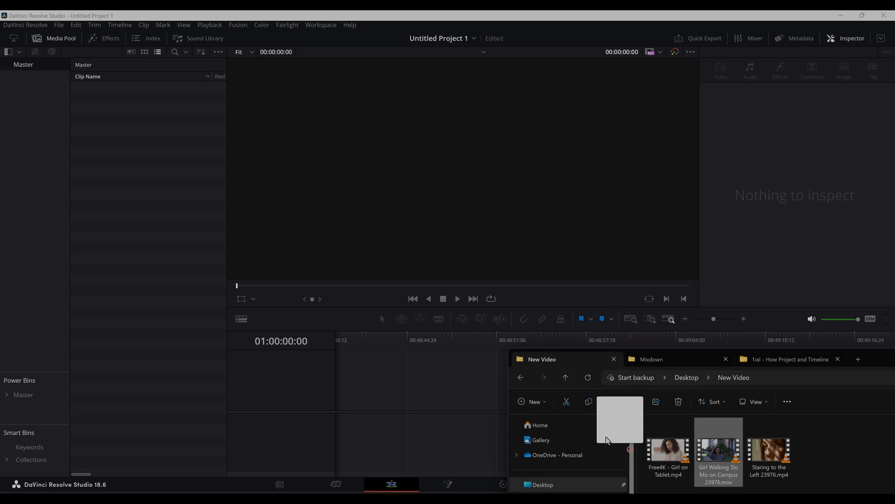
left_click_drag(618, 443, 356, 402)
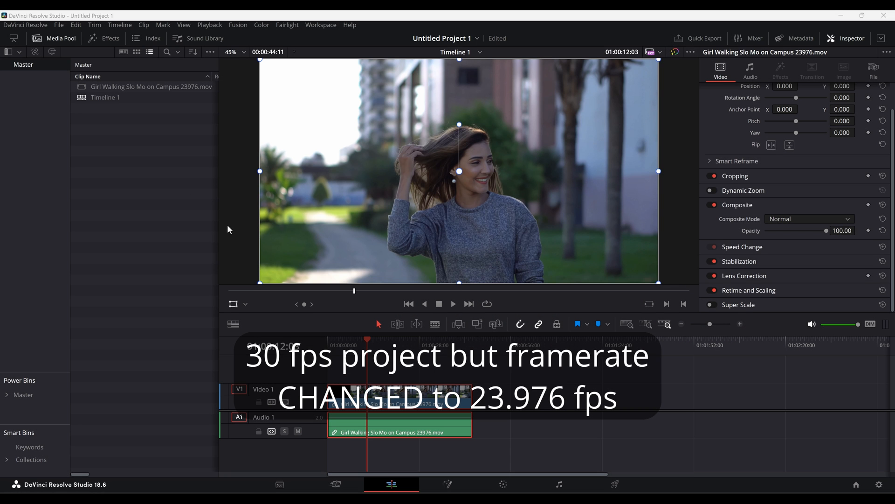
- Open Project Settings to check the timeline resolution and frame rate
left_click(60, 25)
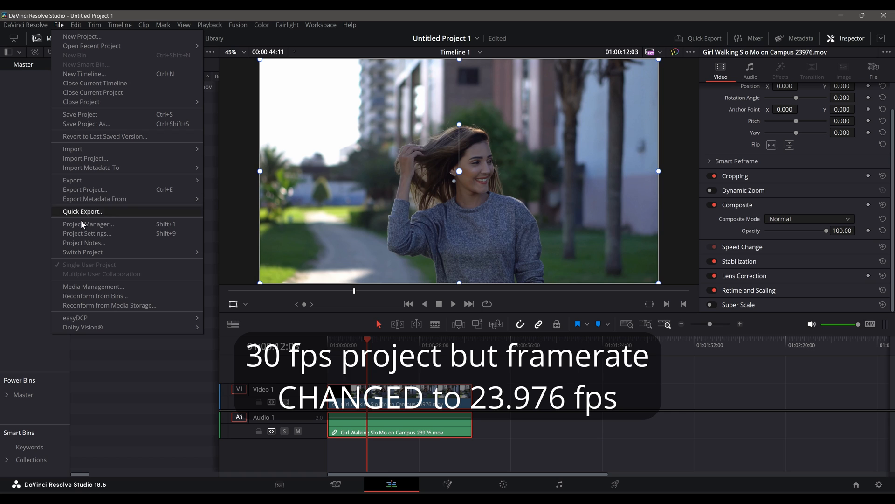
left_click(88, 234)
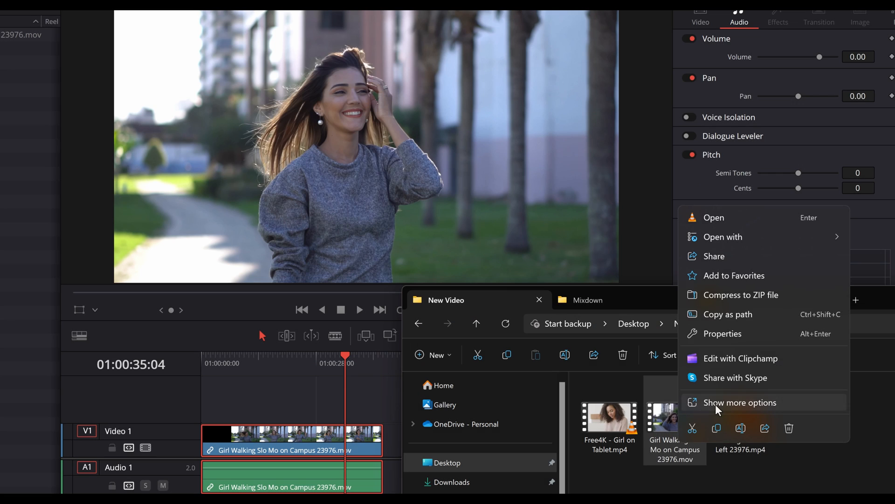
- Open the Girl Walking Slo Mo on Campus 23976.mov file in MediaInfo and inspect its video details in Tree view
left_click(715, 404)
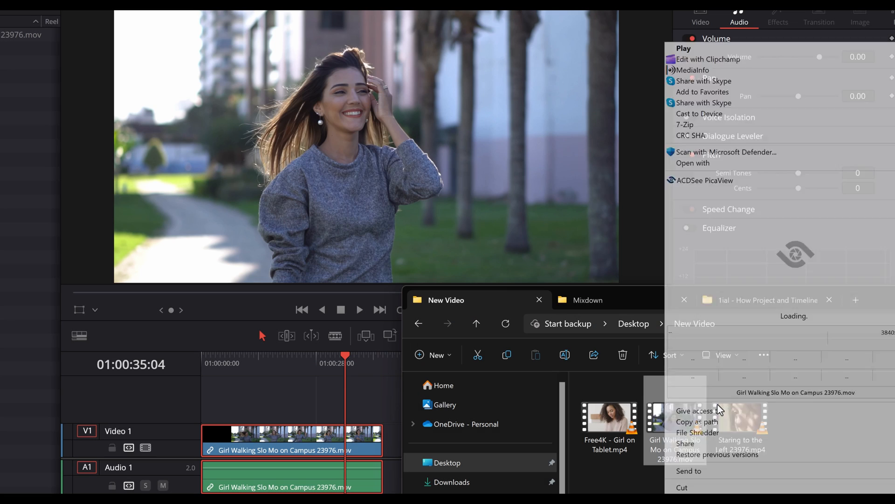
left_click(697, 70)
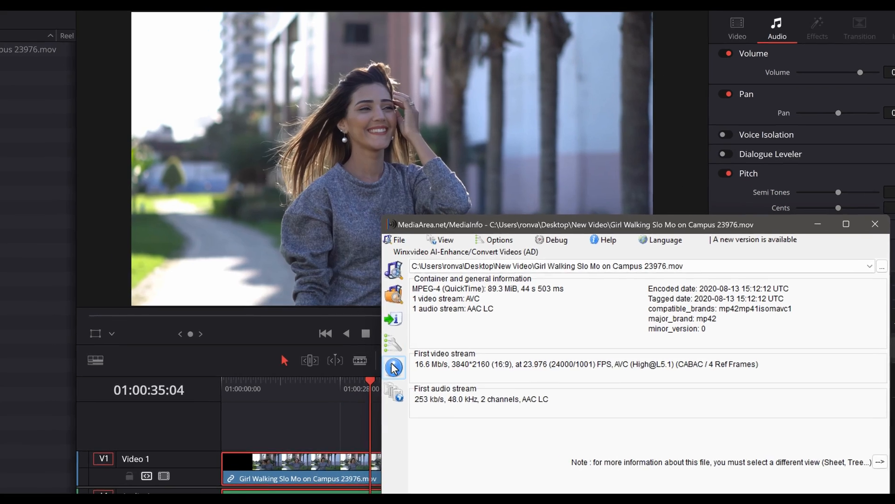
left_click(394, 367)
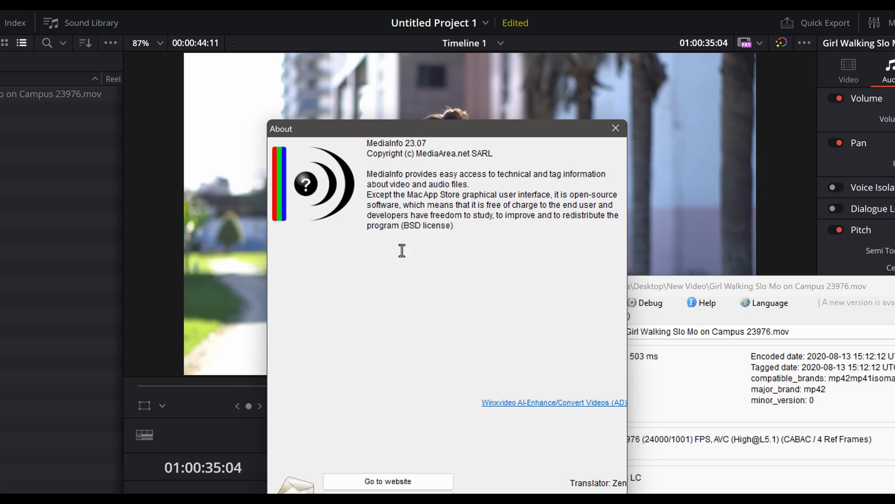
left_click(581, 452)
left_click(528, 214)
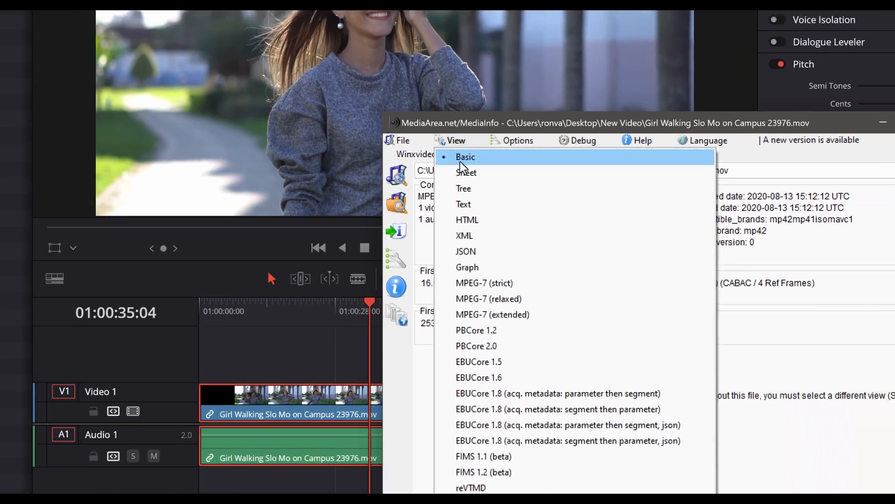
left_click(464, 188)
scroll(677, 395, "down", 12)
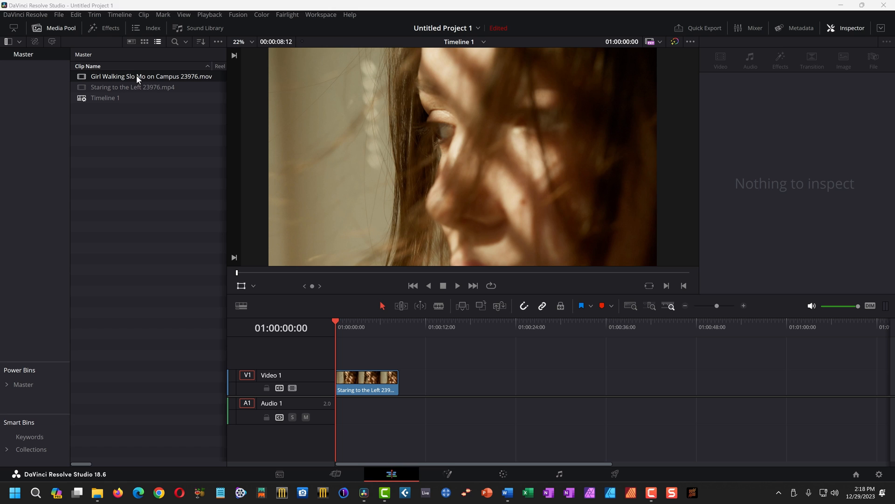
- Add the Girl Walking clip to a new project's timeline, keeping the project frame rate unchanged
left_click_drag(136, 76, 427, 394)
left_click(520, 385)
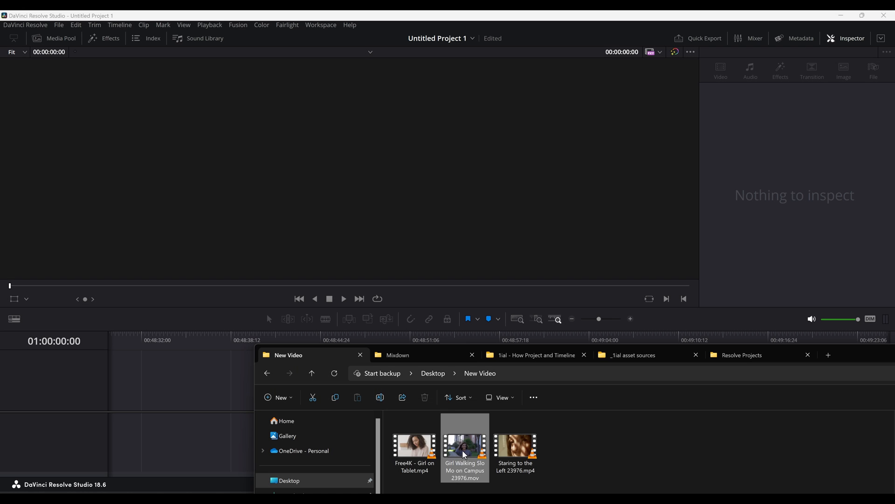
left_click_drag(464, 445, 331, 404)
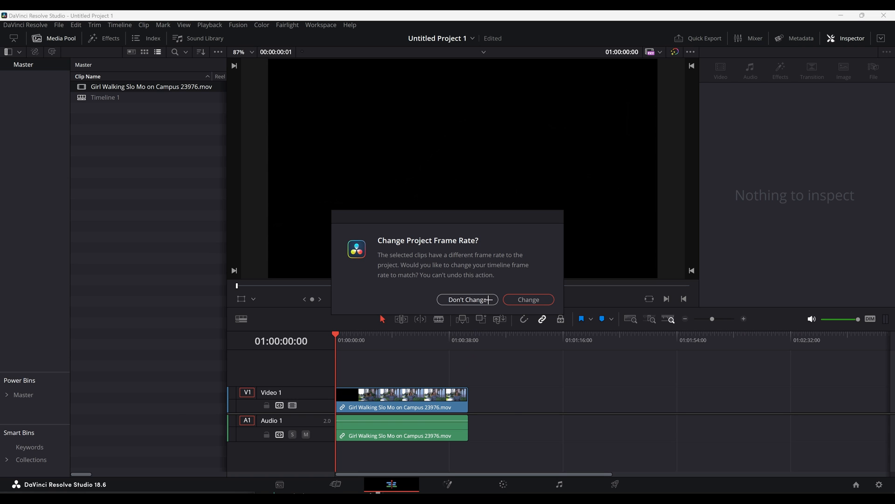
left_click(493, 299)
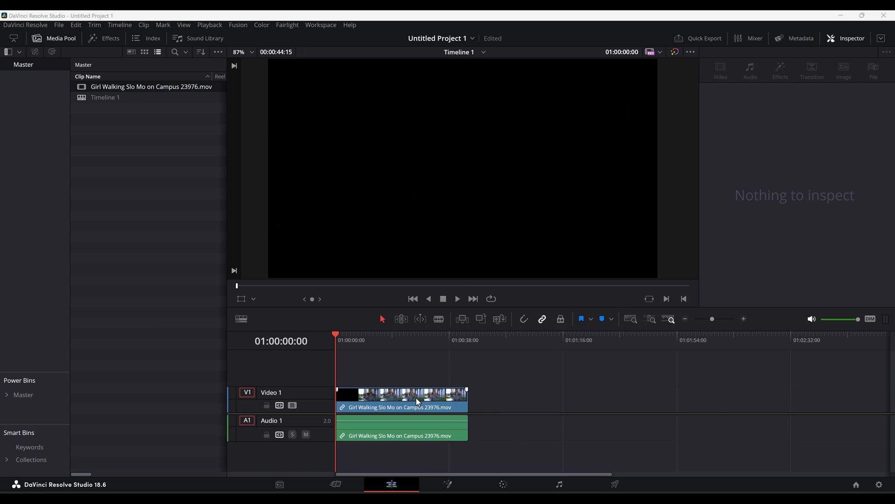
- Compare the clip's frame rate in the Inspector with the frame rate in Project Settings
left_click(417, 401)
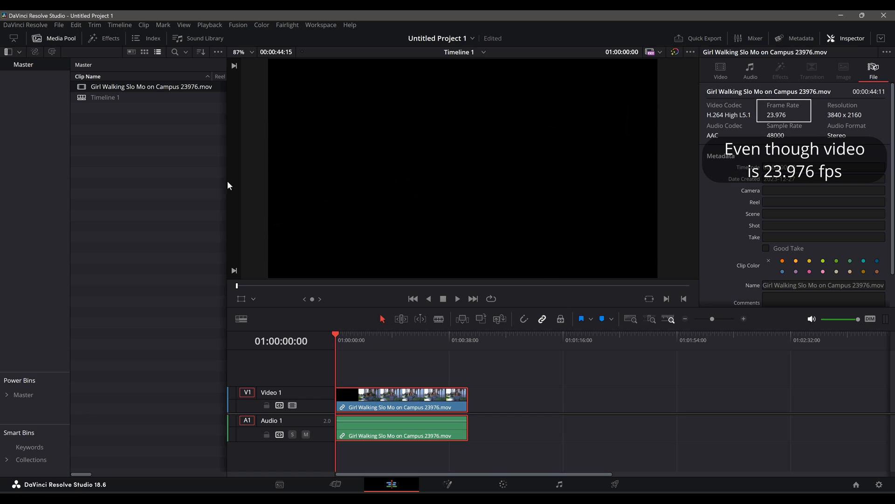
left_click(59, 25)
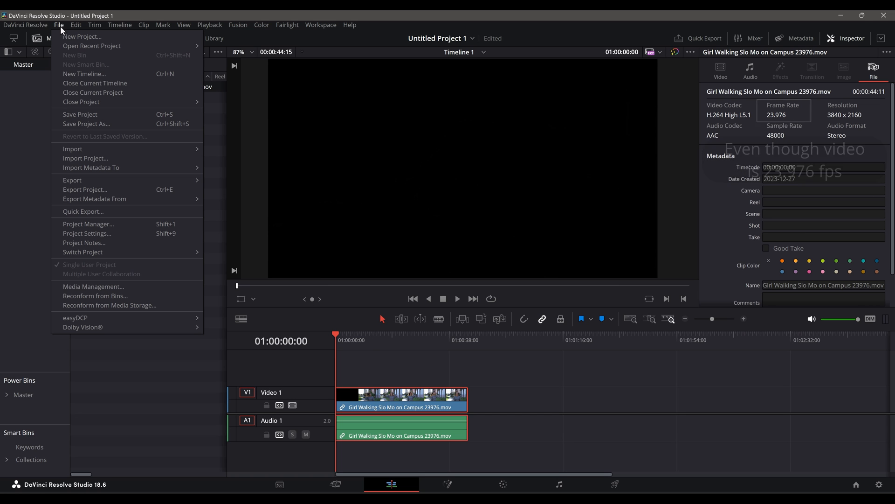
left_click(90, 234)
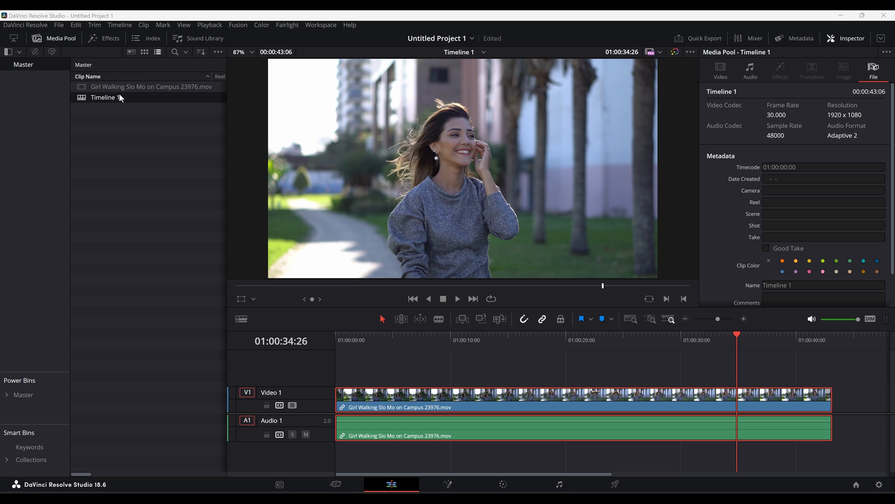
- Open Timeline 1's timeline settings, toggle Use Project Settings off and back on, and confirm
right_click(119, 93)
mouse_move(317, 102)
left_click(353, 102)
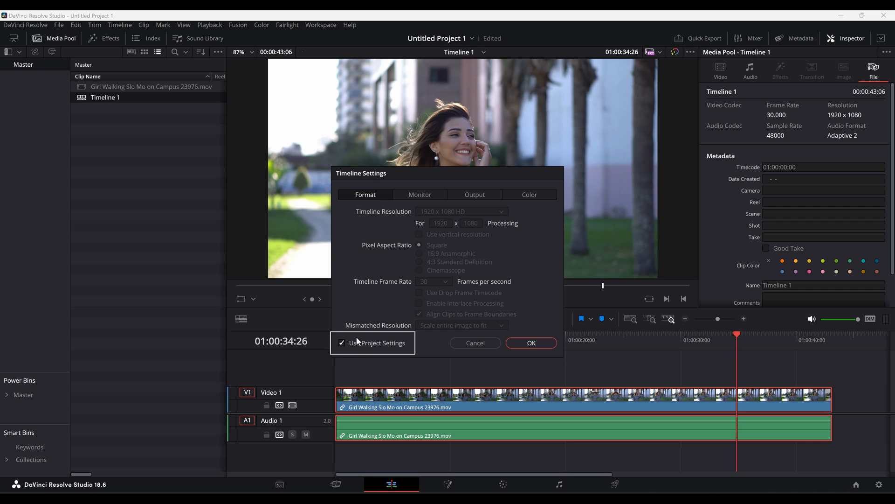
left_click(341, 342)
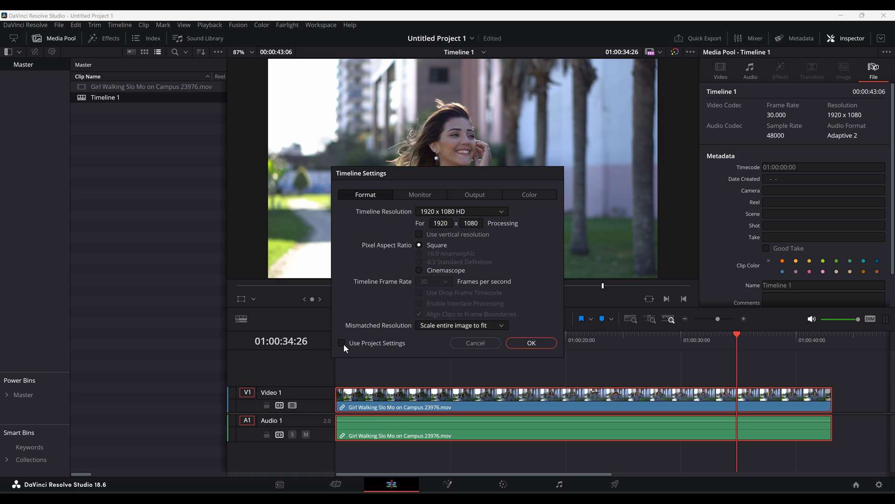
left_click(343, 343)
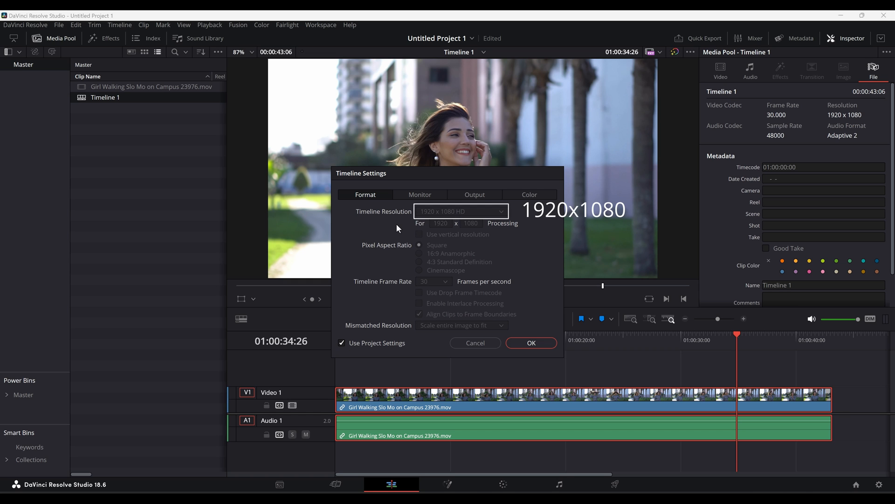
left_click(531, 342)
- Review the timeline format in Project Settings and close it without changes
left_click(58, 25)
left_click(96, 234)
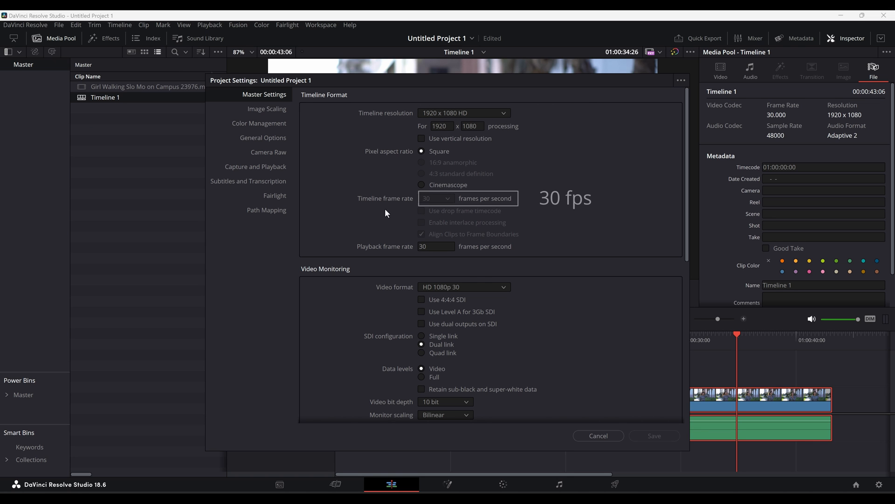
left_click(612, 435)
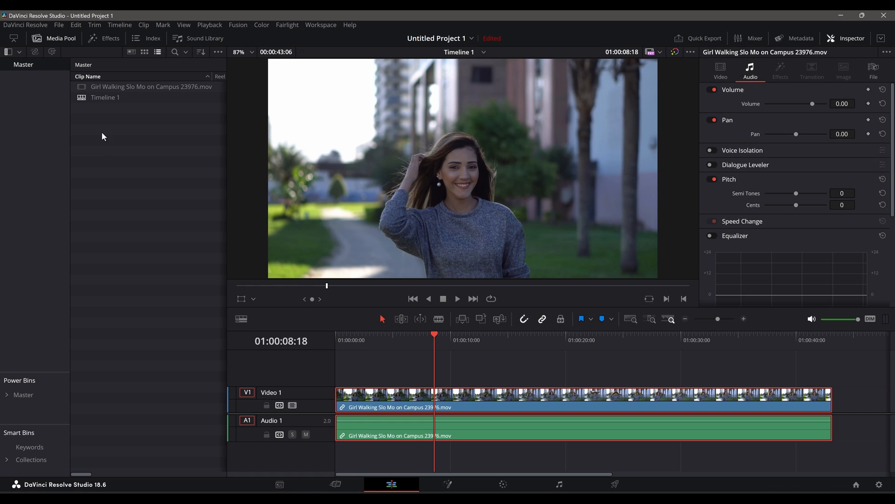
- Turn off Use Project Settings in Timeline 1's timeline settings and confirm
right_click(94, 99)
mouse_move(159, 108)
left_click(326, 106)
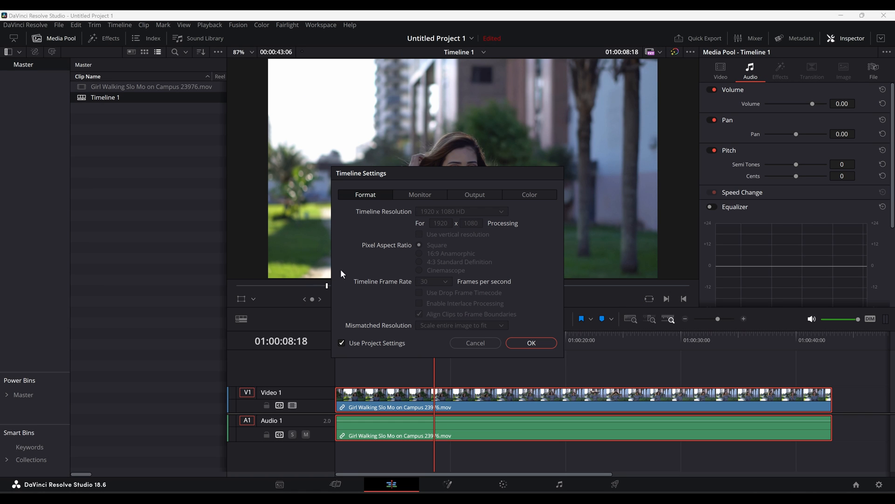
left_click(343, 343)
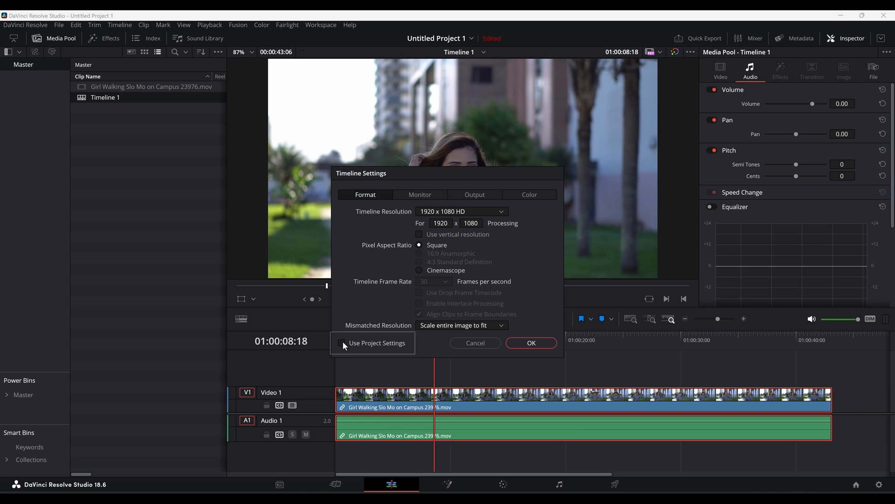
left_click(530, 347)
- Open Project Settings while Timeline 1 uses its own settings
left_click(59, 25)
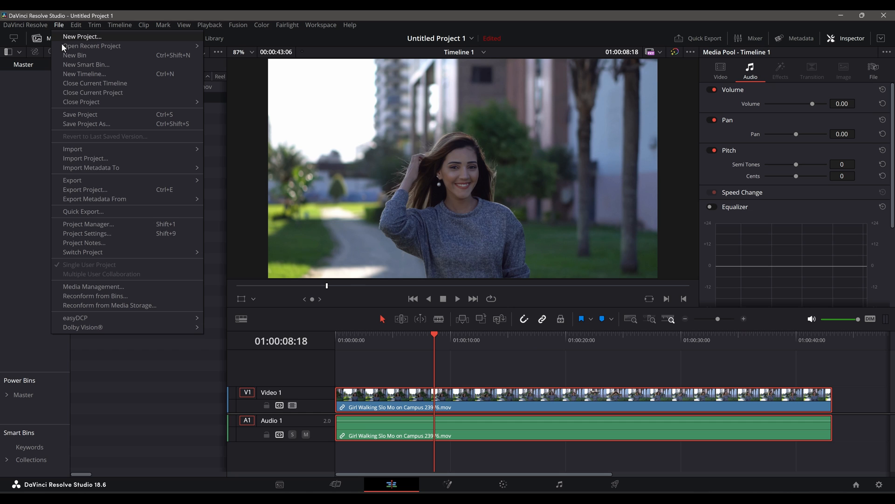
left_click(91, 225)
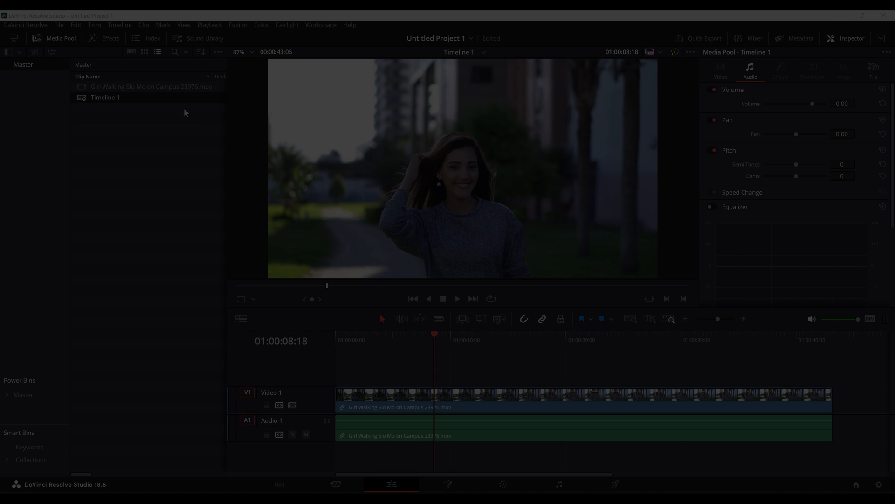
- Re-enable Use Project Settings in Timeline 1's timeline settings and confirm
right_click(116, 97)
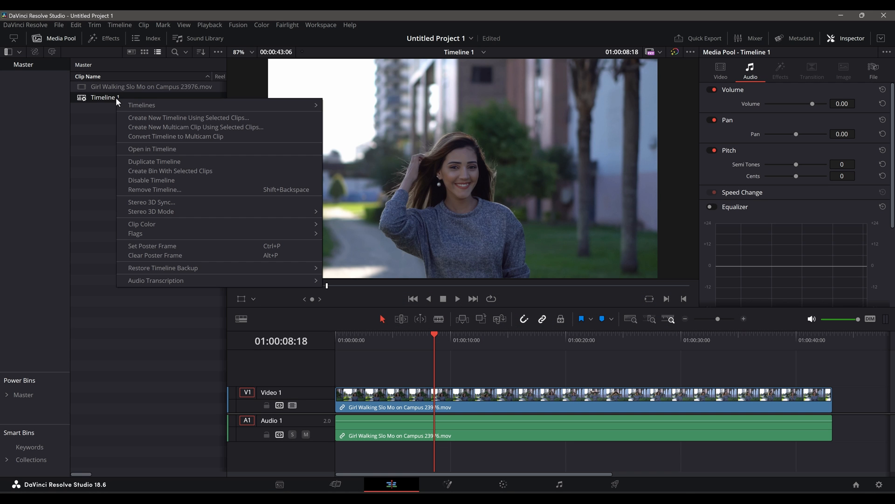
mouse_move(245, 106)
left_click(357, 105)
left_click(341, 343)
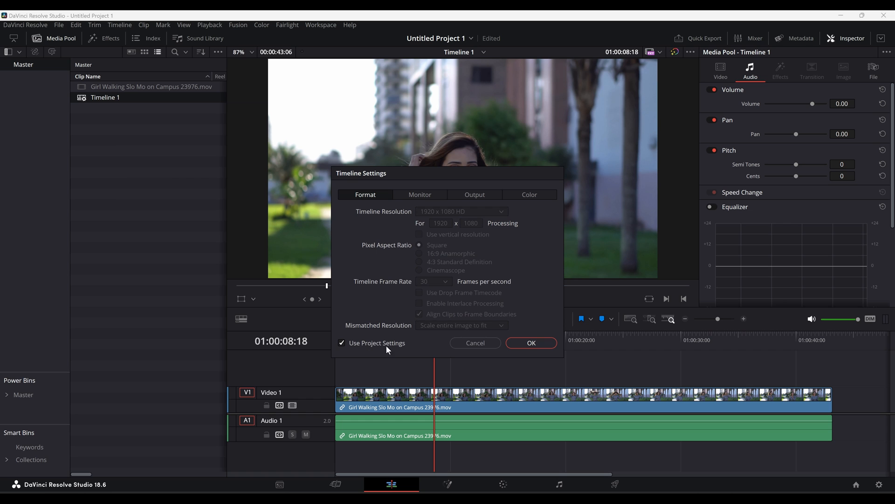
left_click(532, 343)
- Set the project's timeline resolution to 3840 x 2160 Ultra HD in Project Settings and save
left_click(59, 24)
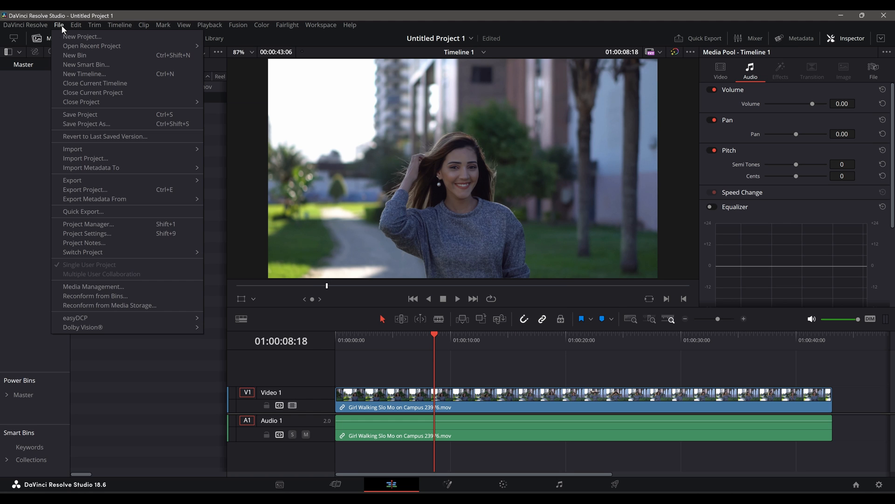
left_click(80, 230)
left_click(493, 115)
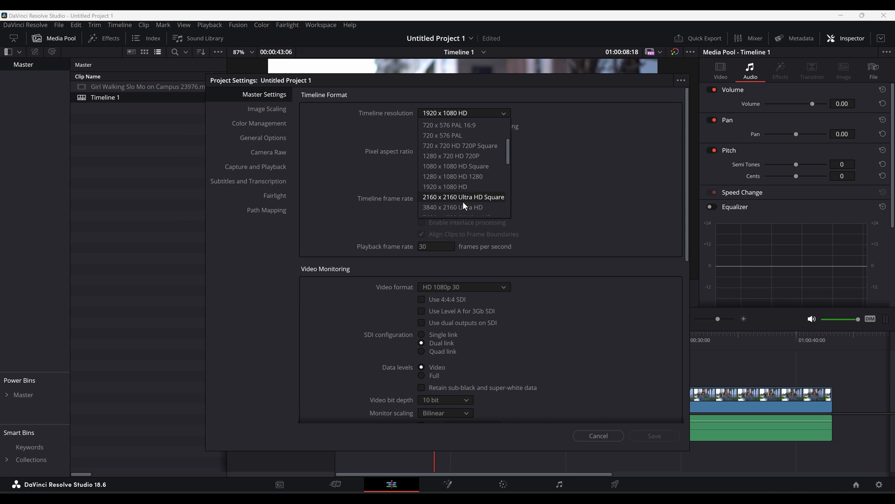
left_click(463, 205)
left_click(651, 435)
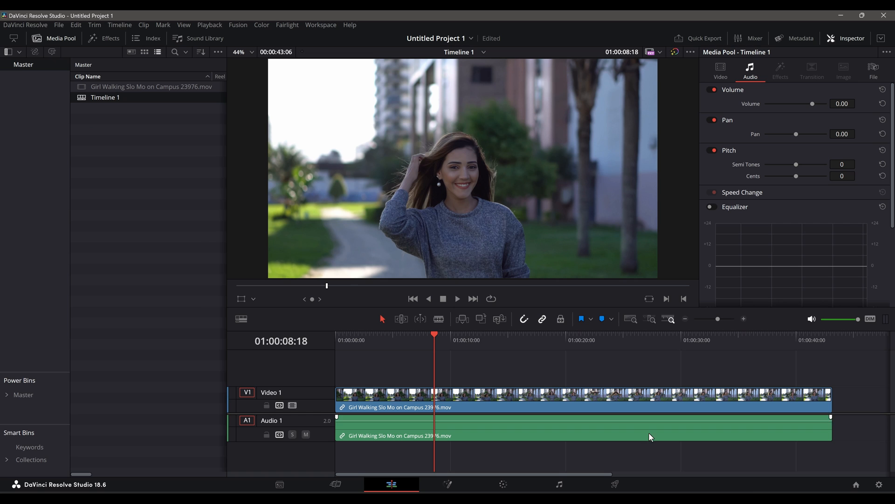
- Switch off Use Project Settings for Timeline 1 in its timeline settings and confirm
right_click(104, 97)
mouse_move(275, 105)
left_click(364, 105)
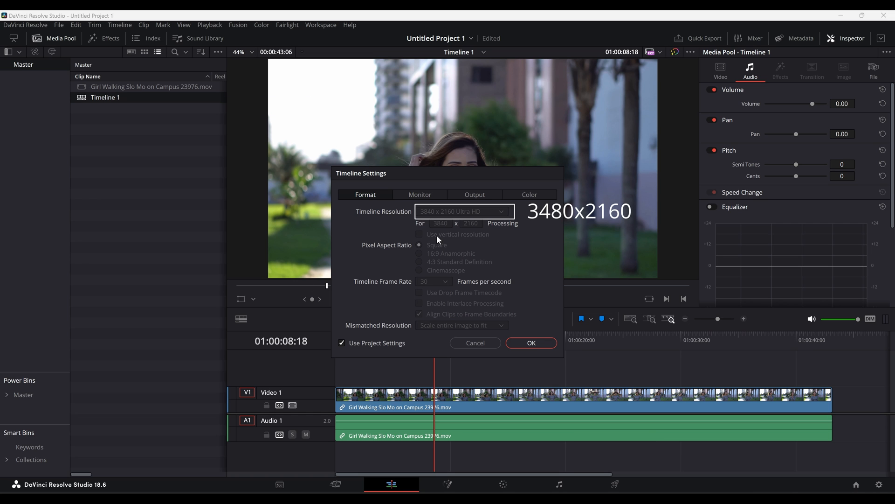
left_click(340, 343)
left_click(528, 344)
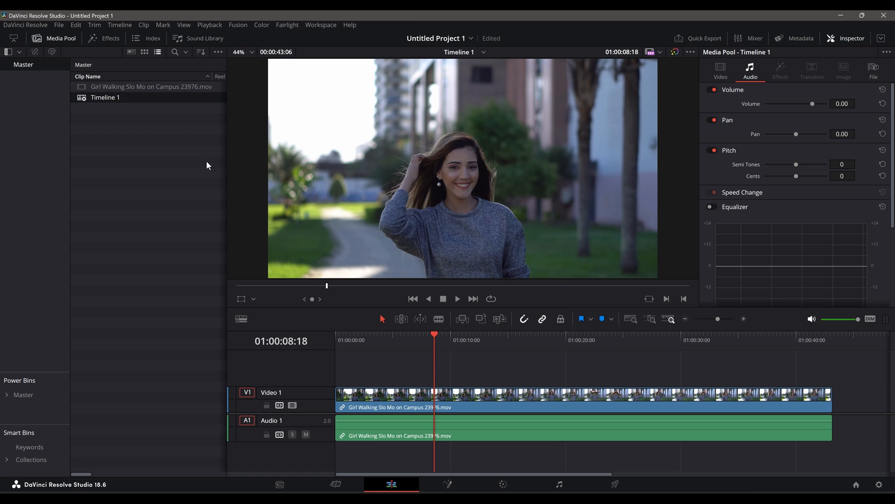
- Open Project Settings for the current project
left_click(59, 25)
left_click(82, 233)
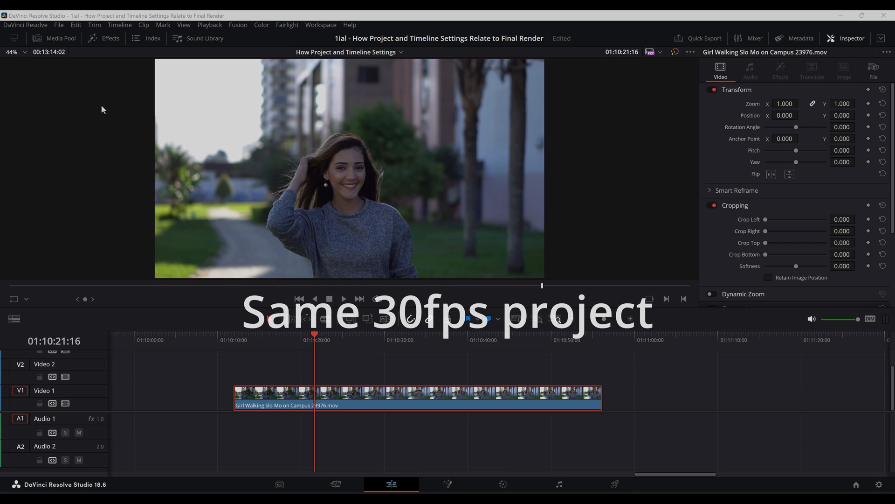
- Create a new untitled project
left_click(58, 25)
left_click(64, 33)
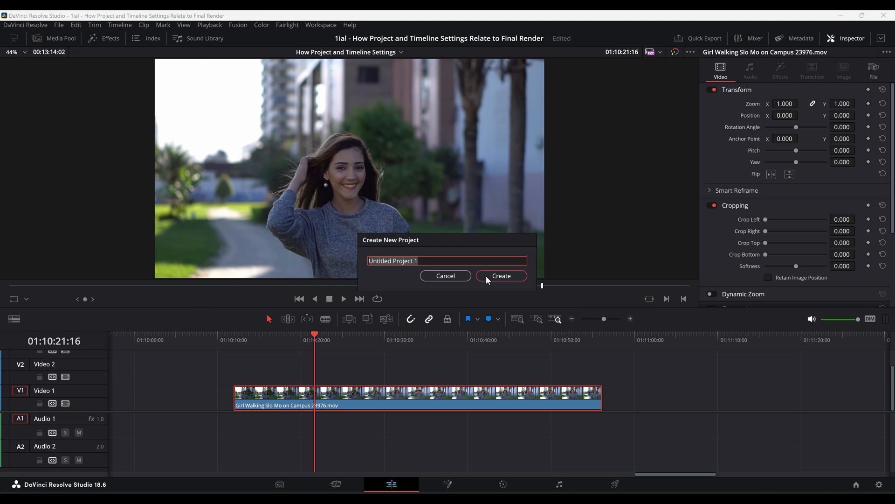
left_click(486, 276)
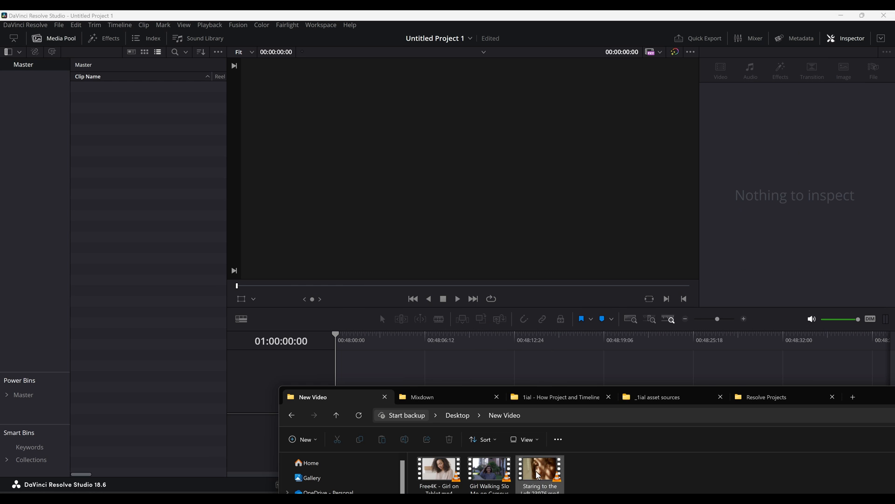
- Add the Staring to the Left 23976.mp4 clip to the timeline and change the project frame rate to match it
left_click_drag(541, 475, 336, 412)
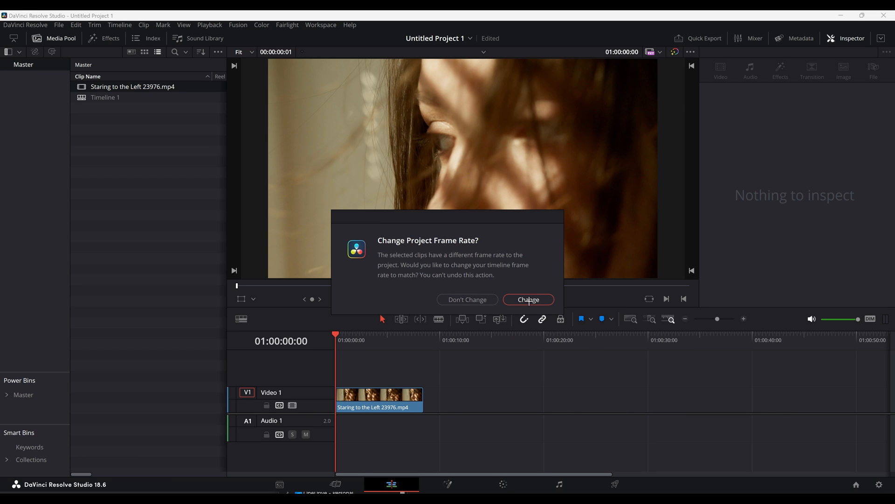
left_click(529, 300)
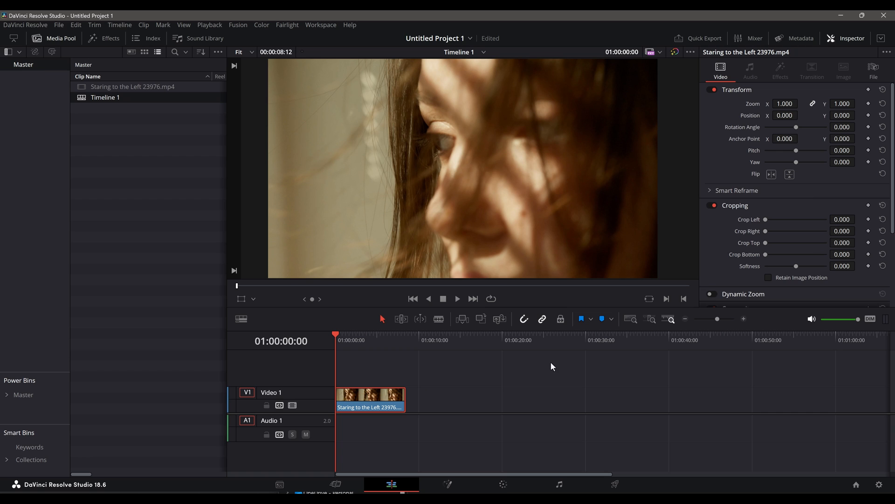
- Check the clip's file properties in the inspector, then open Project Settings
left_click(871, 73)
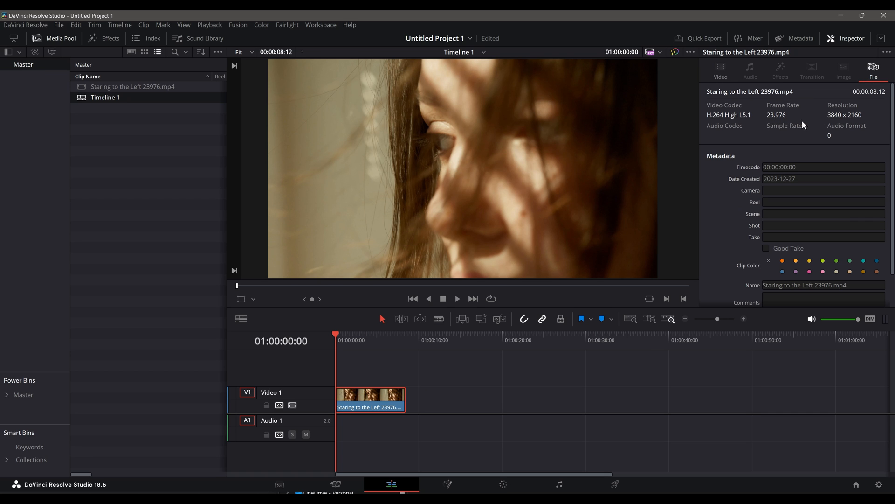
left_click(60, 26)
left_click(88, 233)
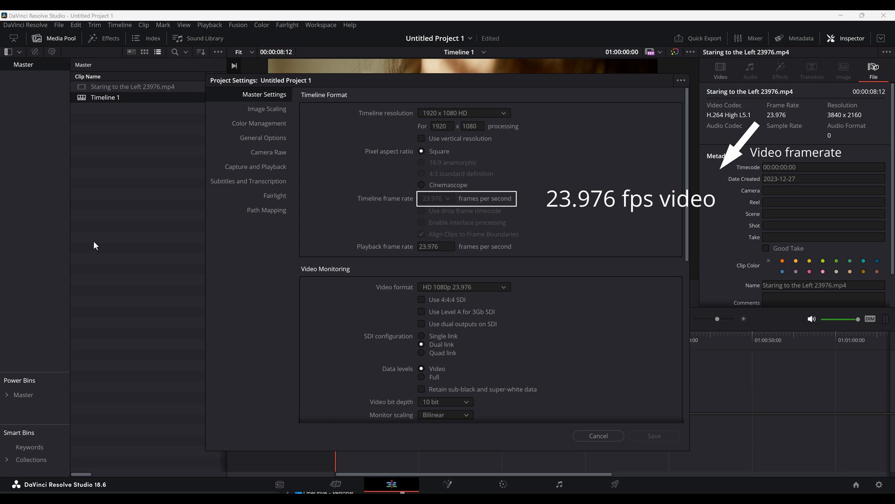
- Try 3840 x 2160 Ultra HD as the project's timeline resolution, set it back to 1920 x 1080 HD, and save
left_click(505, 114)
left_click(476, 204)
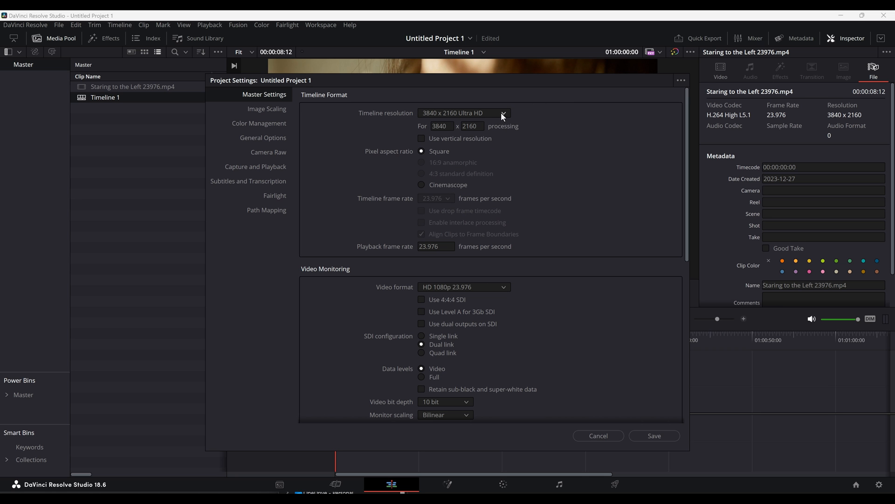
left_click(501, 113)
left_click(466, 204)
left_click(654, 435)
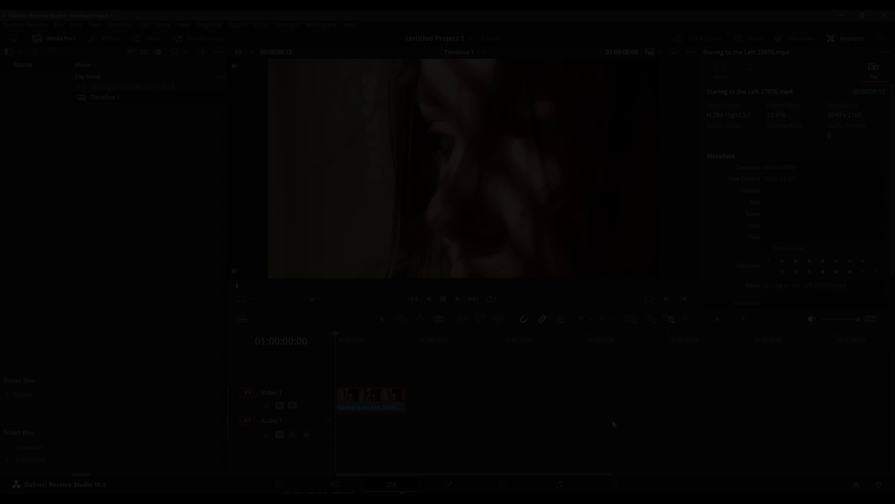
- Compare Timeline 1's timeline settings with the resolution and frame rate in Project Settings
right_click(94, 98)
mouse_move(111, 105)
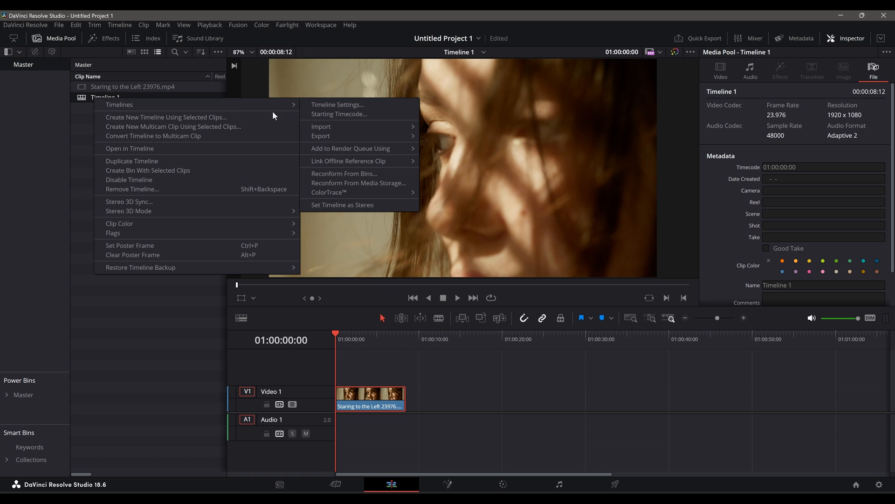
left_click(326, 104)
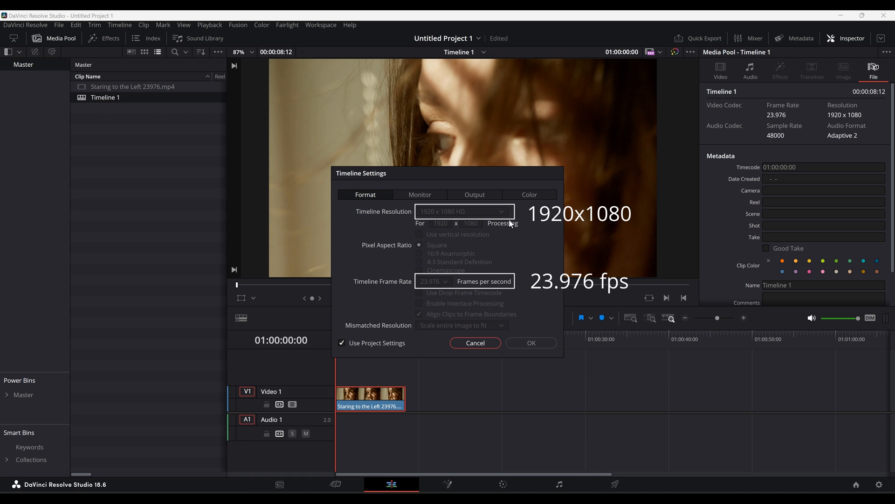
left_click(519, 344)
left_click(58, 25)
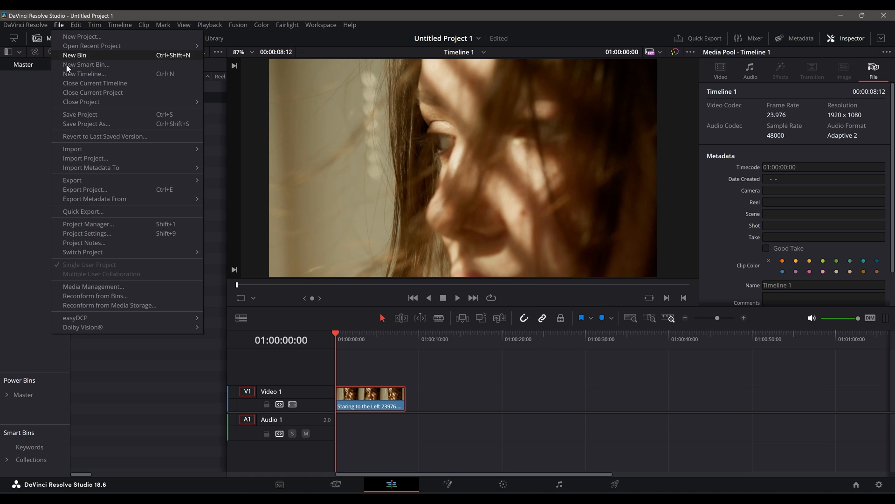
left_click(89, 232)
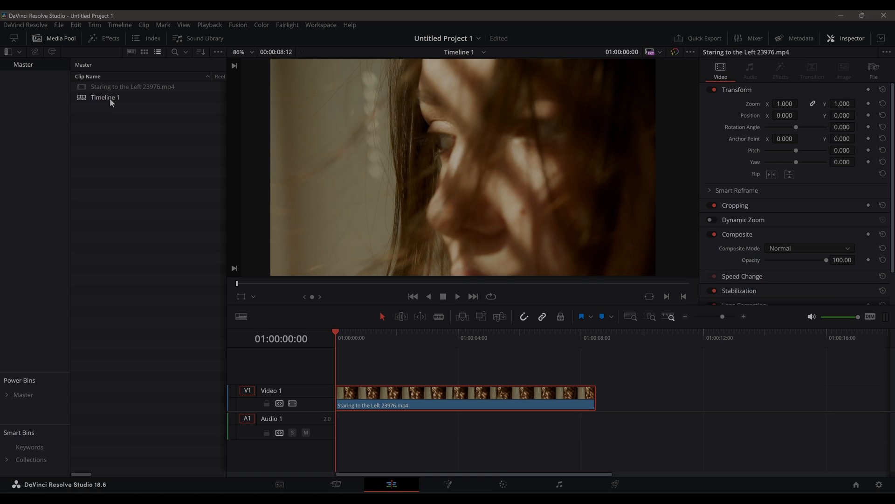
- Turn off Use Project Settings in Timeline 1's timeline settings and confirm
right_click(110, 98)
mouse_move(211, 107)
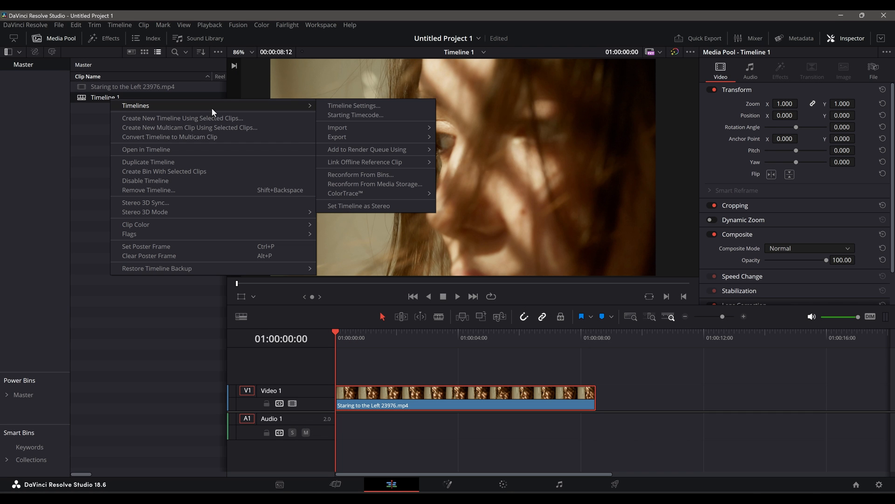
left_click(323, 106)
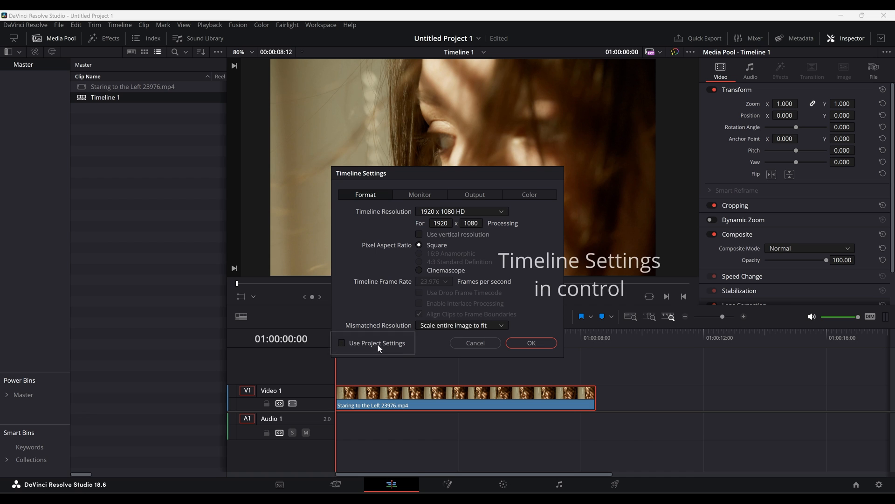
left_click(516, 342)
- Open Project Settings to view the timeline format section
left_click(60, 26)
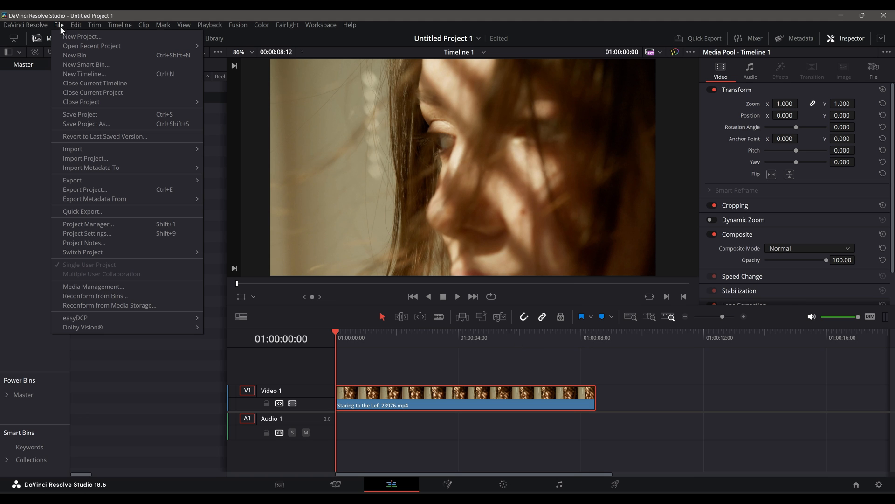
left_click(97, 233)
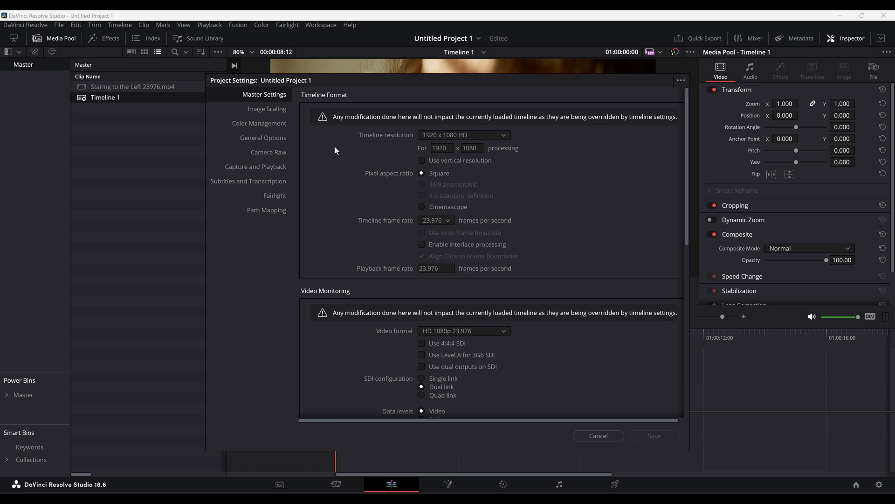
- Re-enable Use Project Settings in Timeline 1's timeline settings and confirm
right_click(109, 98)
mouse_move(127, 106)
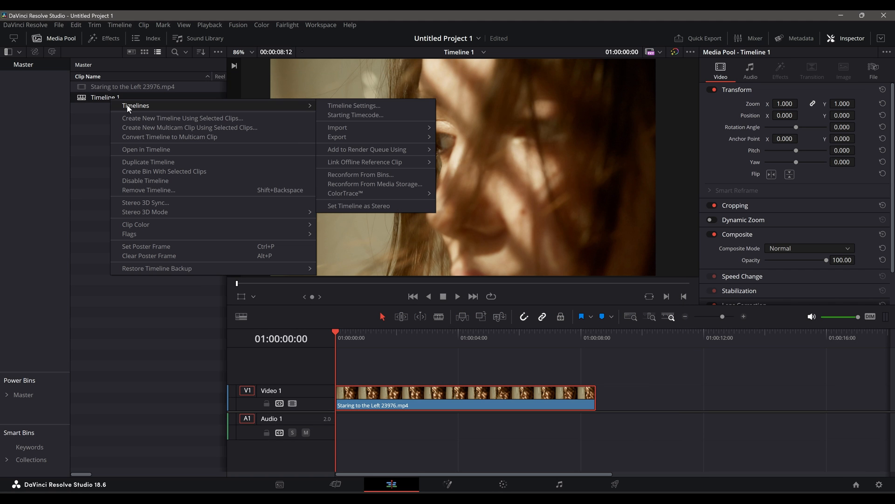
left_click(327, 105)
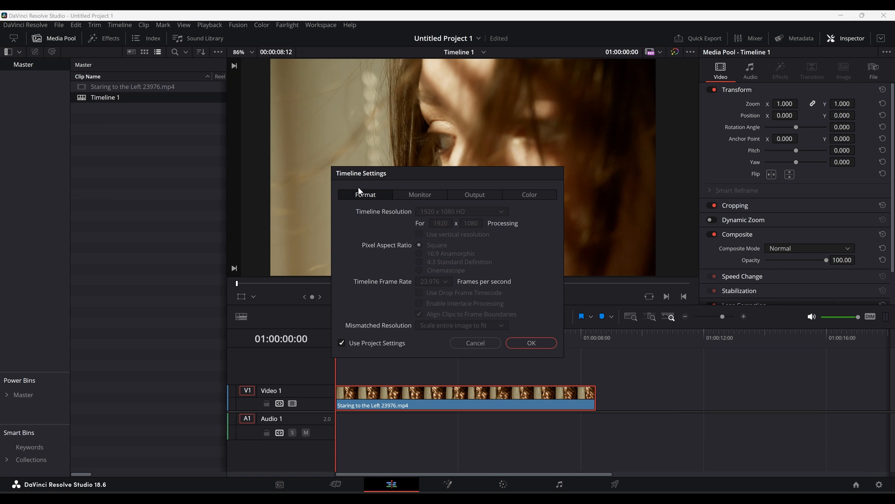
left_click(356, 341)
left_click(515, 342)
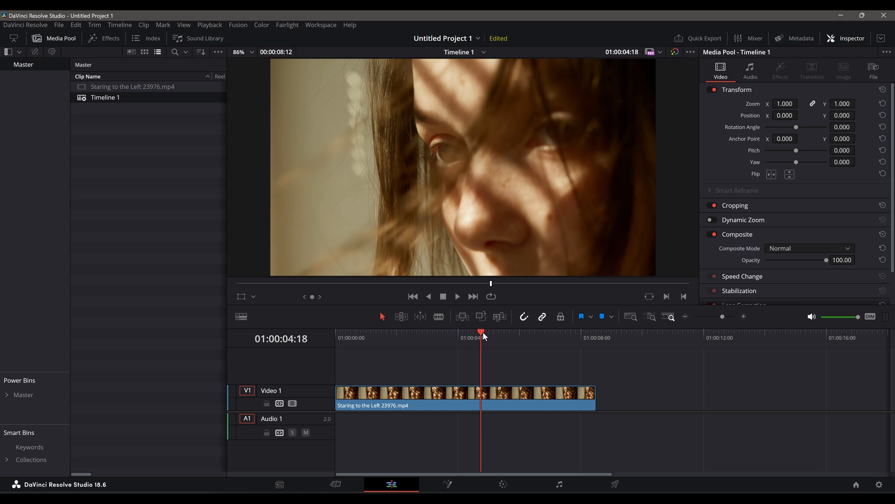
- Scrub the timeline and check Timeline 1's timeline settings, then close them
mouse_move(483, 334)
left_mouse_down()
mouse_move(449, 337)
mouse_move(480, 334)
left_mouse_up()
left_click(615, 484)
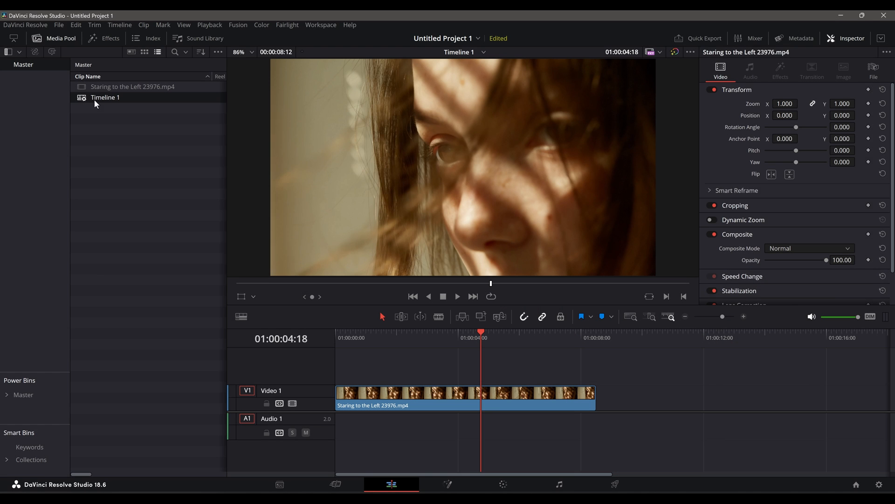
right_click(94, 99)
mouse_move(197, 107)
left_click(329, 107)
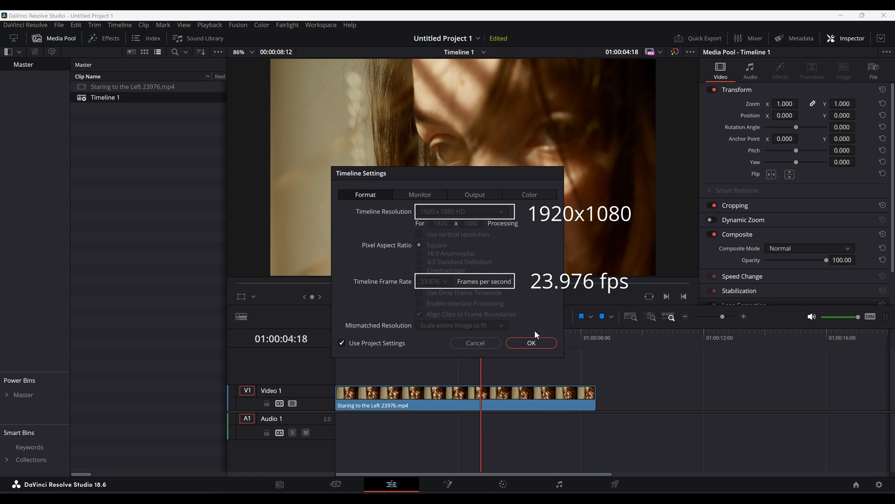
left_click(535, 341)
- Review the timeline format in Project Settings and cancel the dialog
left_click(59, 24)
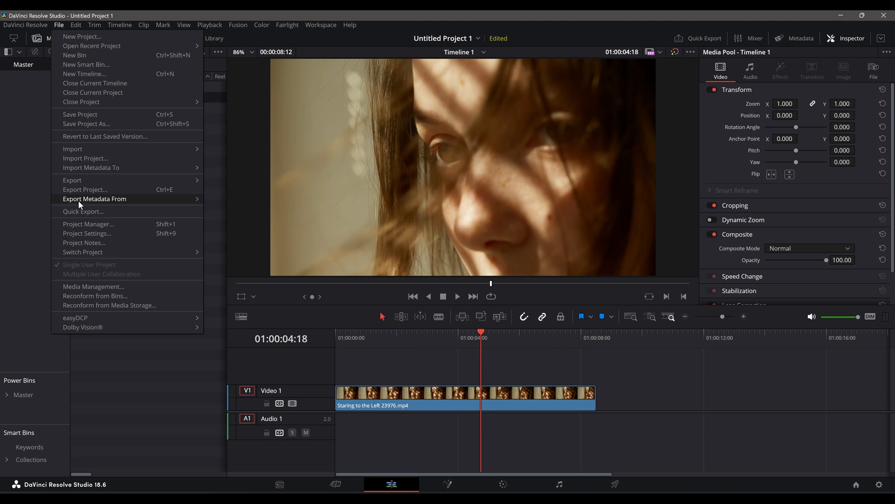
left_click(88, 233)
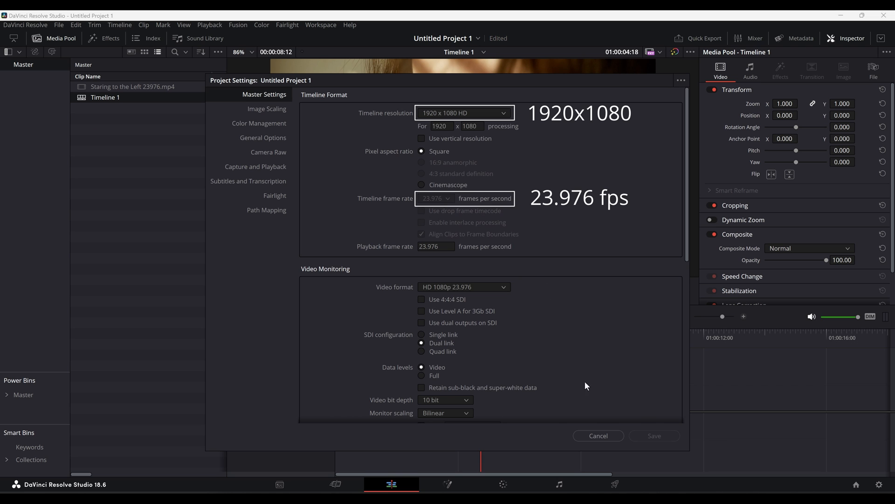
left_click(601, 436)
left_click(615, 483)
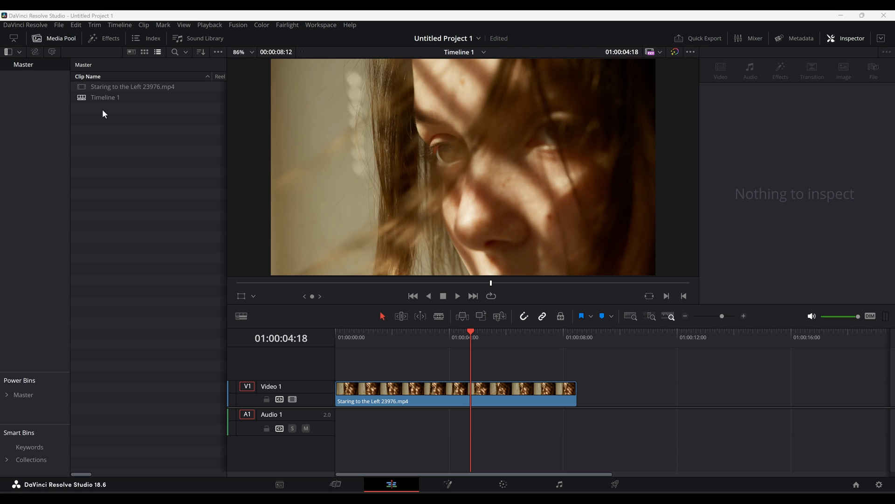
- Open Timeline 1's timeline settings to check the Use Project Settings option, then close them
right_click(101, 100)
mouse_move(112, 108)
left_click(327, 108)
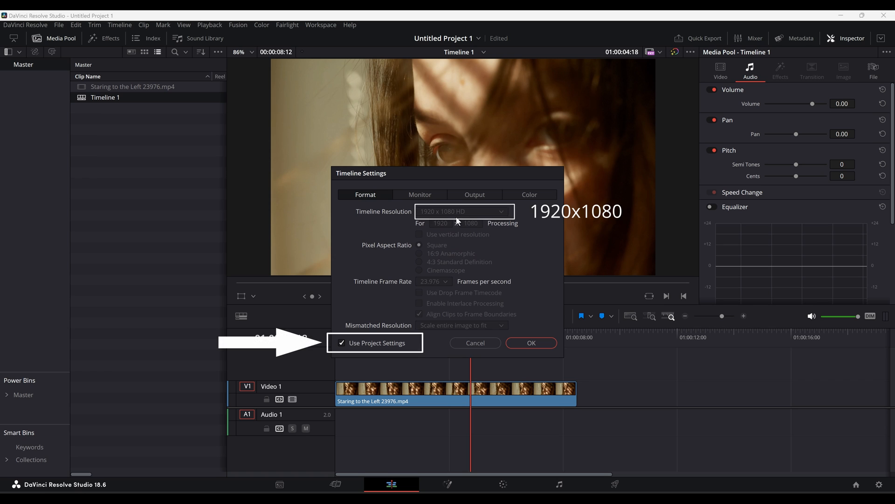
key("Escape")
- Set the project's timeline resolution to 3840 x 2160 Ultra HD in Project Settings and save
left_click(58, 25)
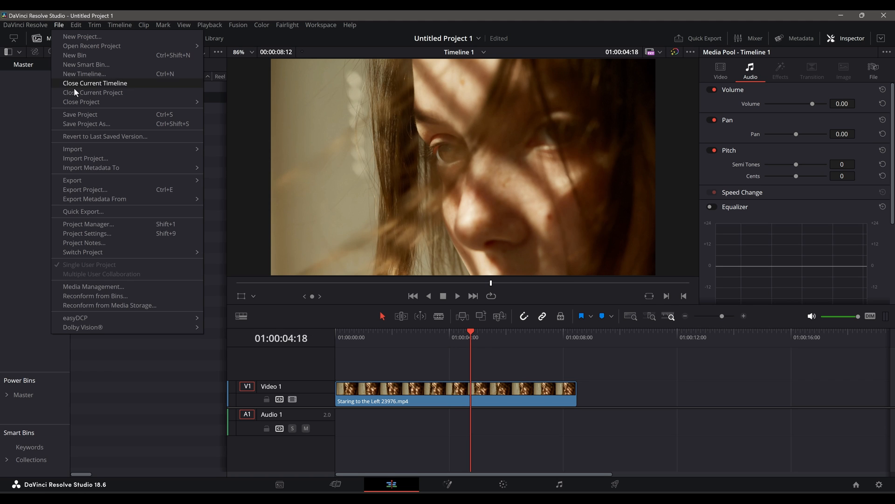
left_click(93, 232)
left_click(462, 113)
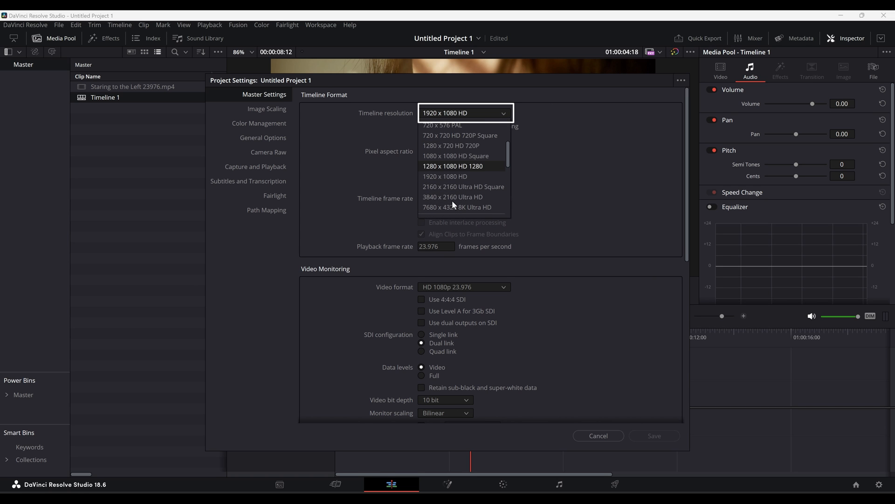
left_click(452, 198)
left_click(634, 435)
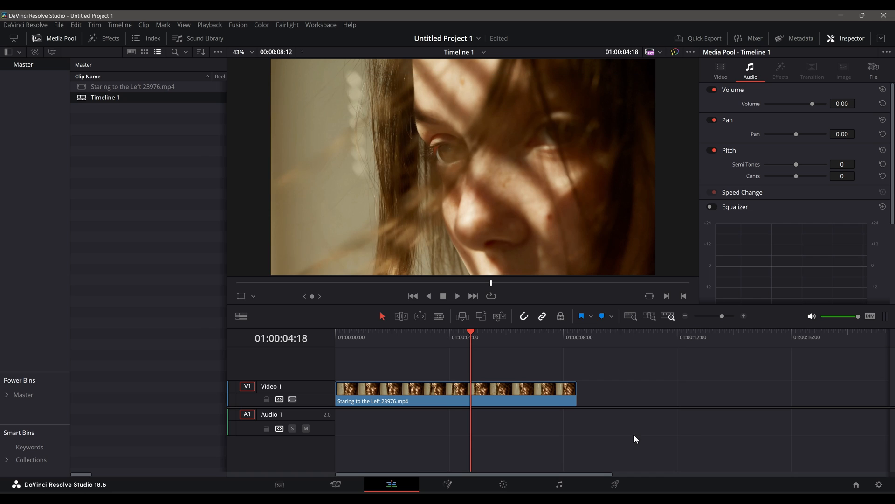
- Turn off Use Project Settings for Timeline 1, set its timeline resolution to 1920 x 1080 HD and confirm
right_click(115, 97)
mouse_move(312, 103)
left_click(373, 103)
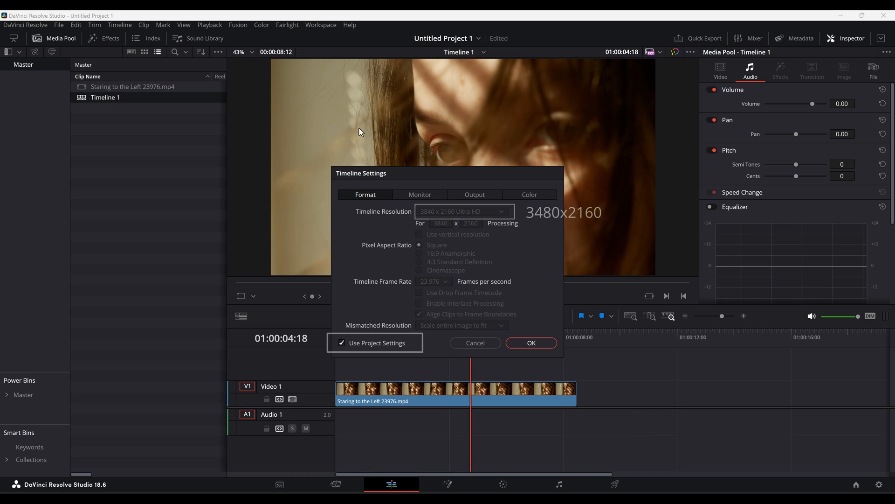
left_click(343, 343)
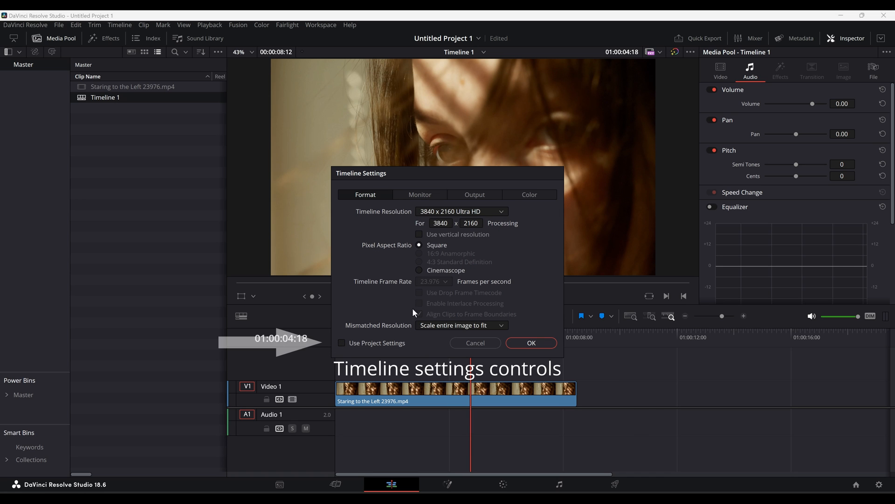
left_click(501, 212)
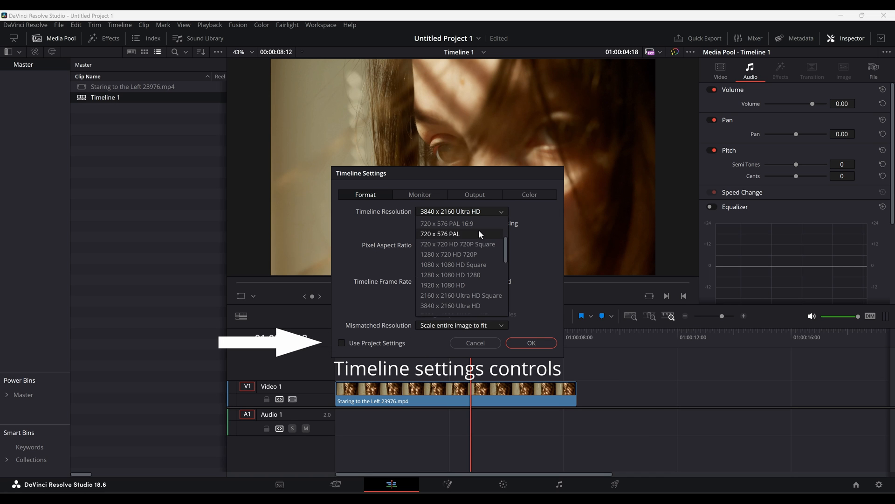
left_click(455, 284)
left_click(519, 342)
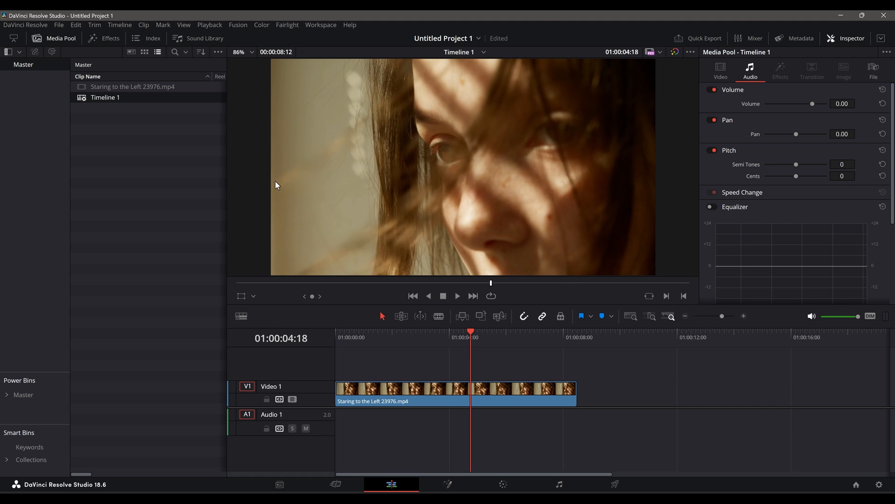
- Compare the Project Settings resolution with the Deliver page's render resolution, then return to the Edit page
left_click(59, 25)
left_click(89, 223)
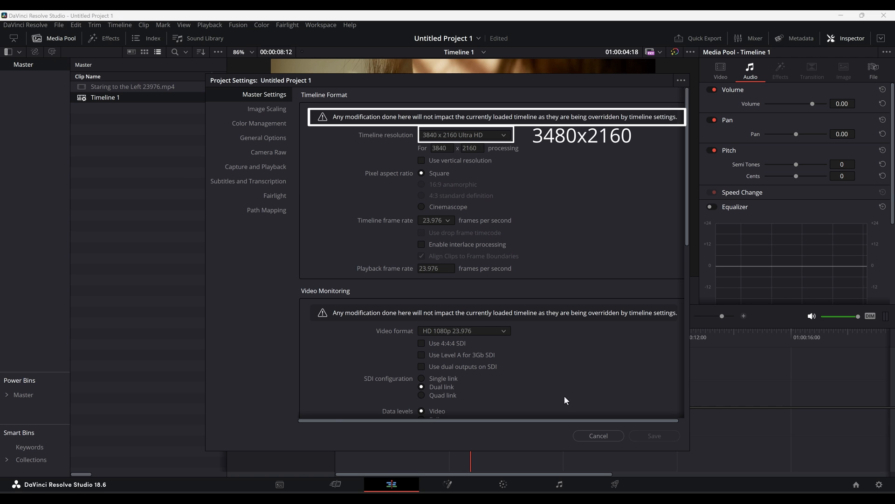
left_click(589, 436)
left_click(615, 484)
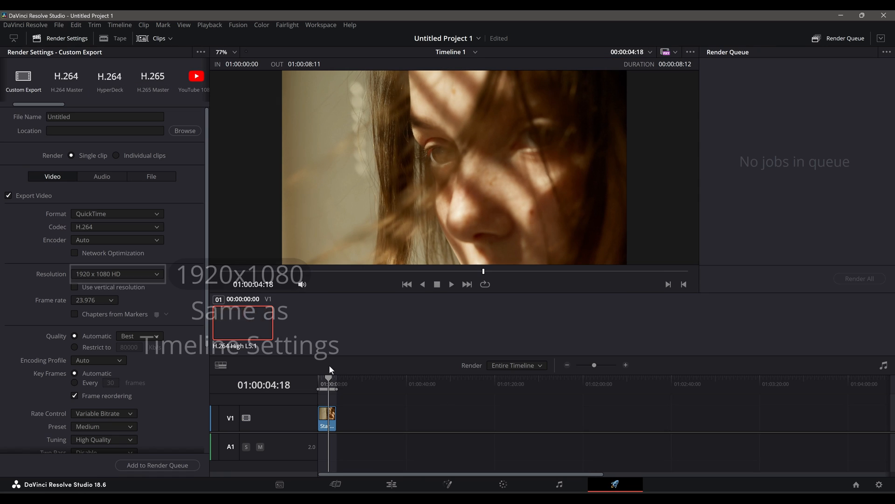
left_click(392, 484)
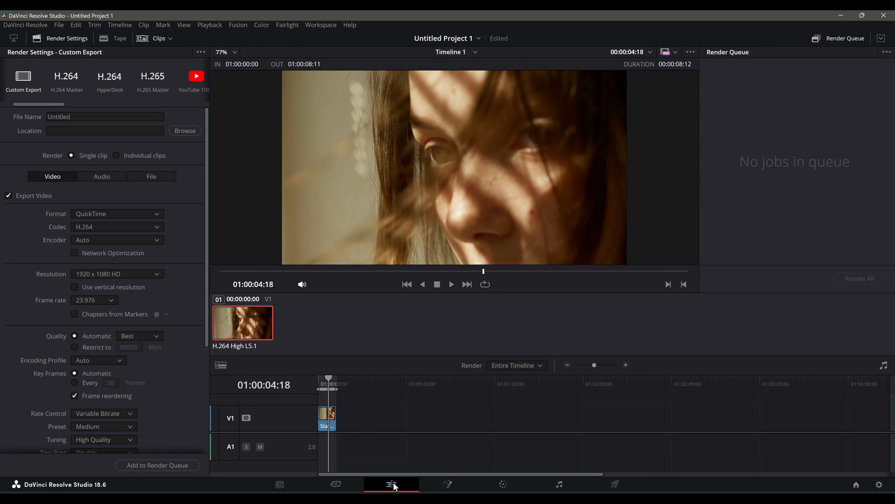
- Open Timeline 1's timeline settings, set its timeline resolution to 7680 x 4320 8K Ultra HD and confirm
right_click(107, 99)
mouse_move(111, 106)
left_click(326, 108)
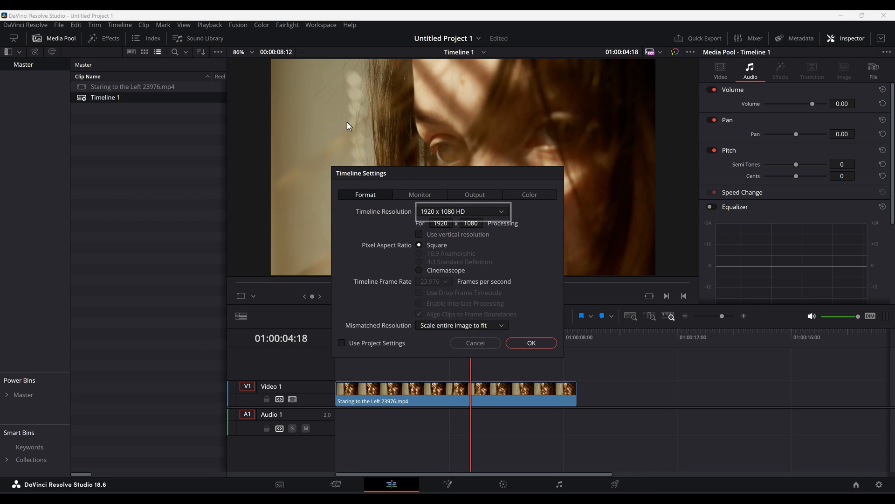
left_click(467, 212)
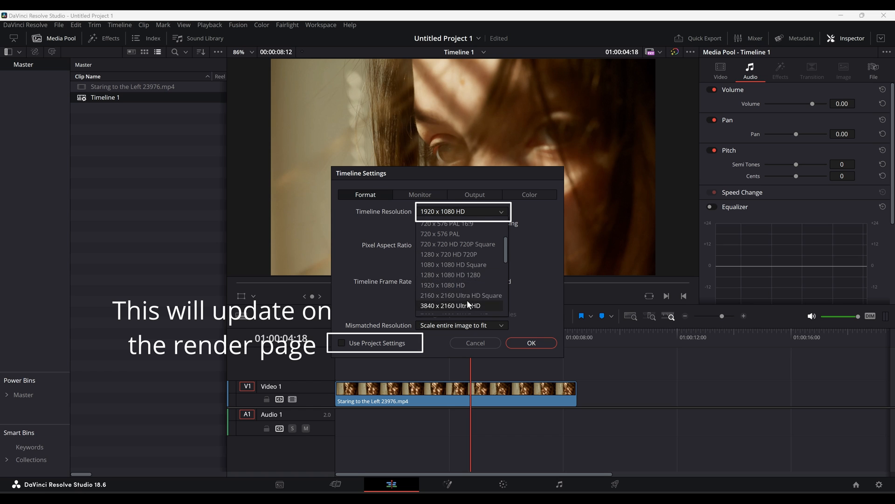
scroll(466, 300, "down", 1)
left_click(458, 285)
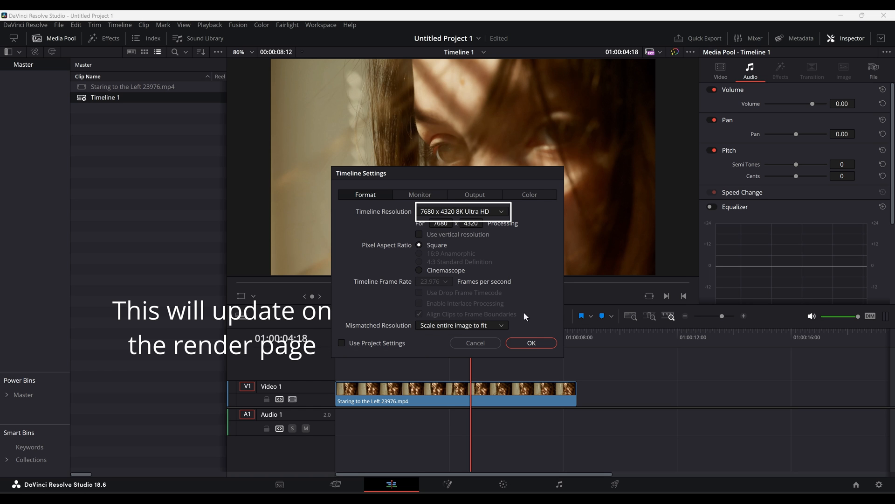
left_click(531, 344)
- Compare the Deliver page's render resolution with the resolution shown in Project Settings
left_click(605, 480)
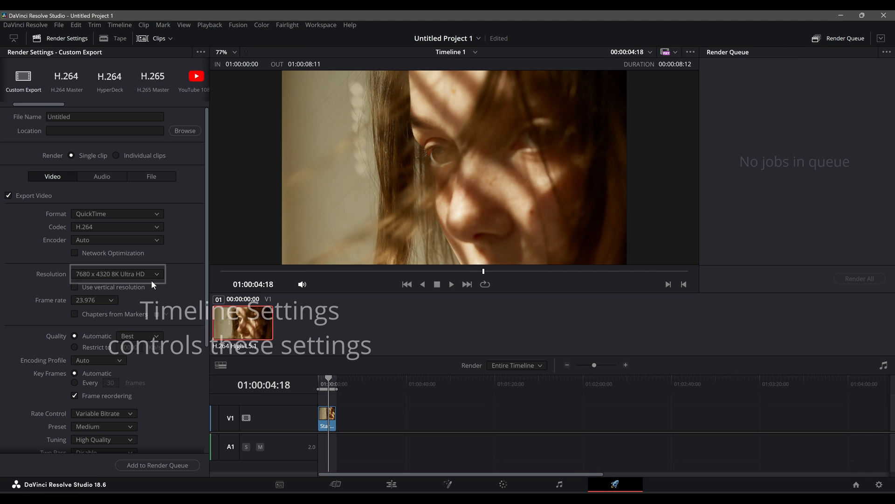
left_click(59, 25)
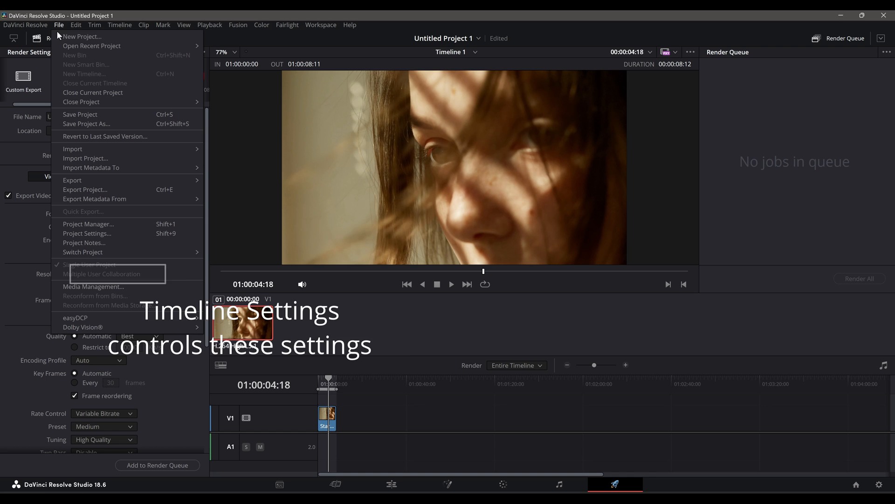
left_click(84, 229)
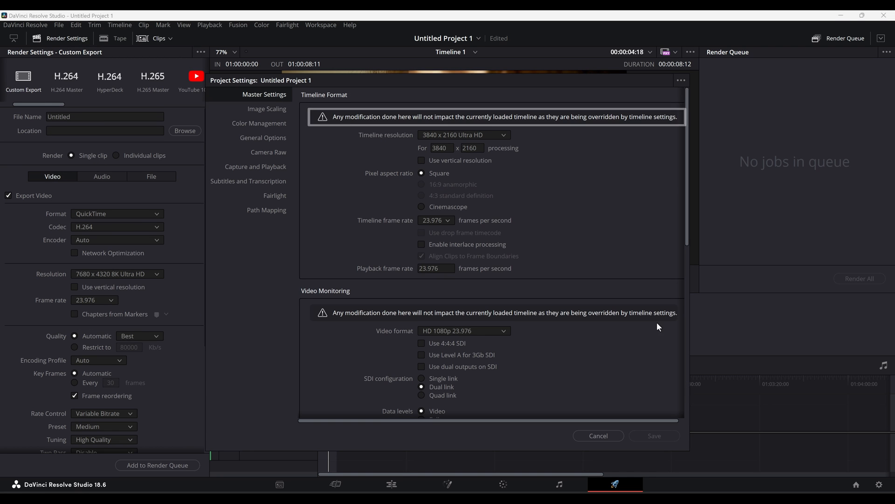